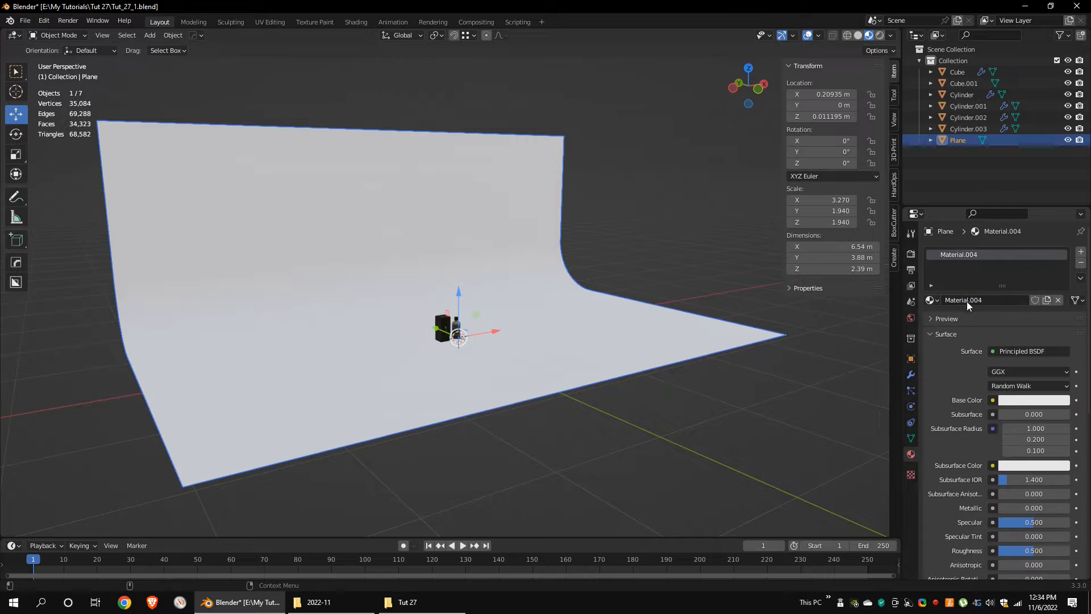
Darken the backdrop material's base color to a value of about 0.593 and shade the backdrop smooth.
{"action": "left_click", "coordinate": [1033, 400]}
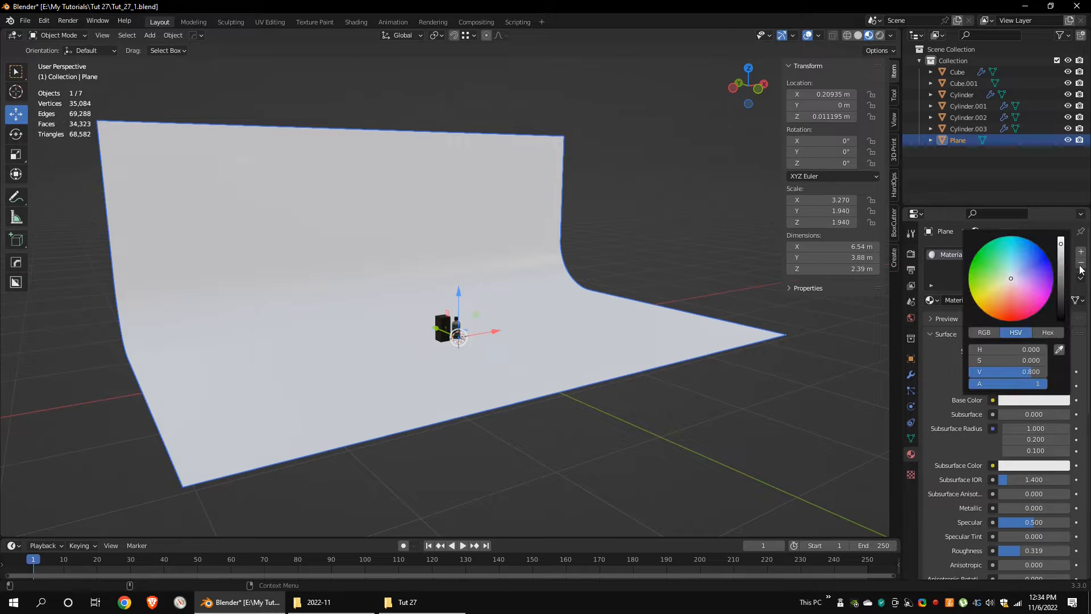
{"action": "left_click_drag", "start_coordinate": [1060, 254], "coordinate": [1060, 250]}
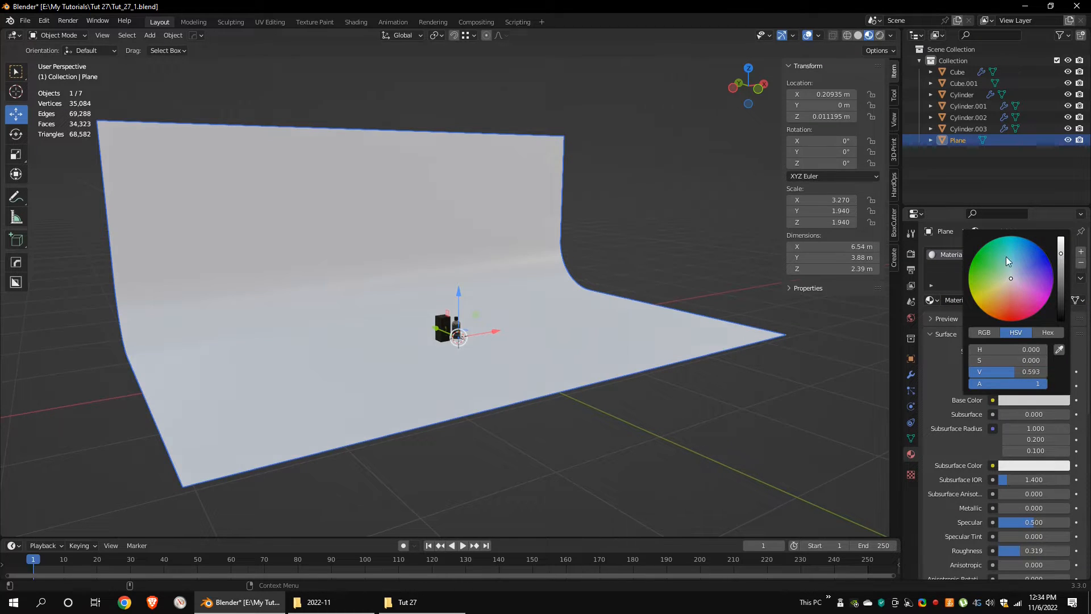
{"action": "middle_click_drag", "start_coordinate": [755, 247], "coordinate": [634, 259]}
{"action": "middle_click_drag", "start_coordinate": [375, 334], "coordinate": [582, 292]}
{"action": "key", "text": "q"}
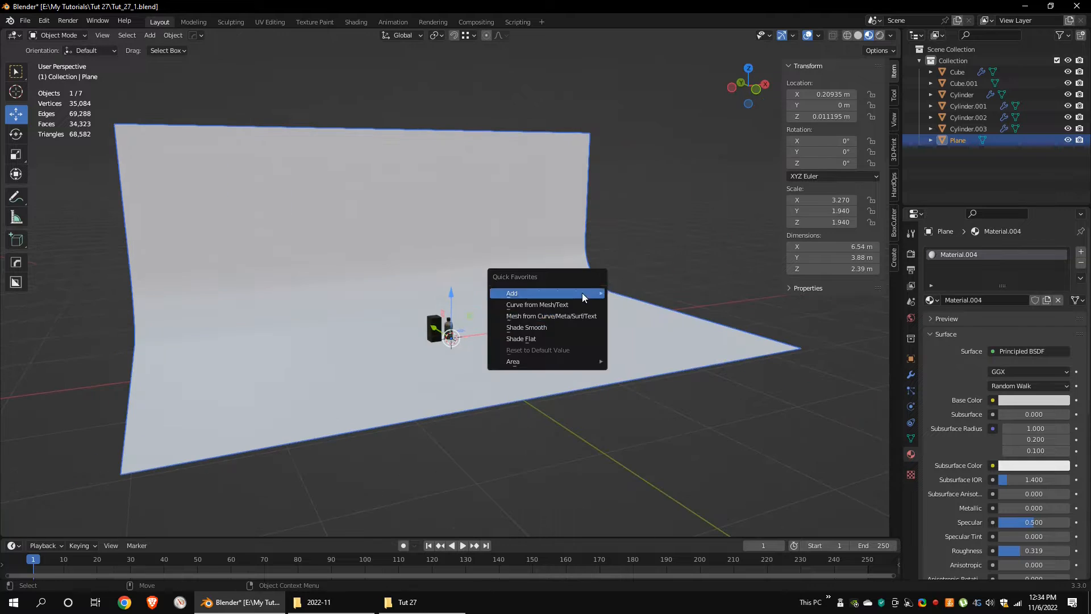
{"action": "left_click", "coordinate": [545, 327]}
{"action": "middle_click_drag", "start_coordinate": [546, 327], "coordinate": [399, 239]}
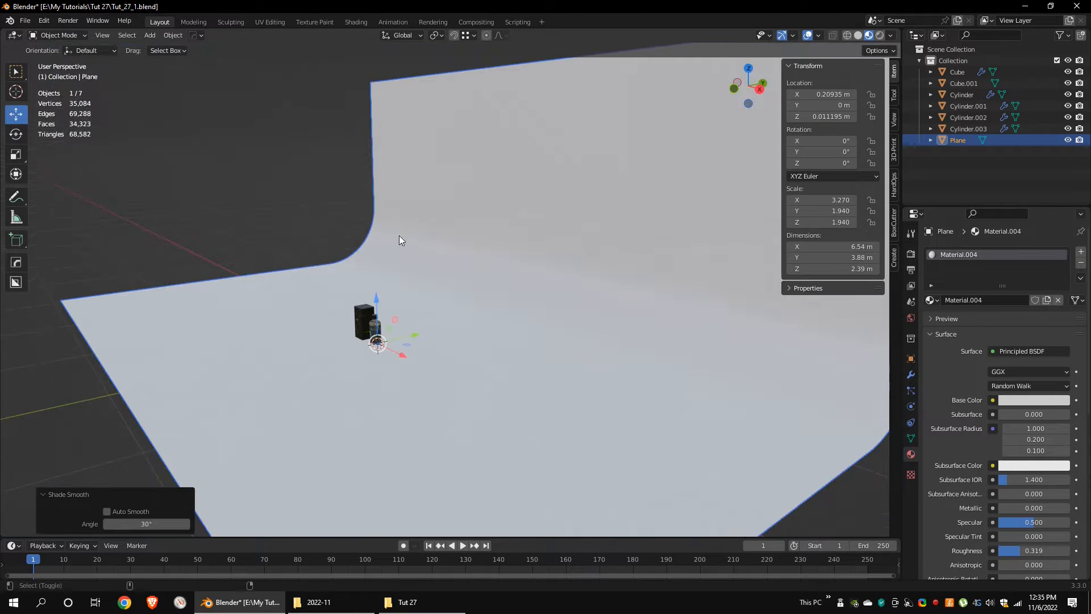
Add a mesh plane and, in solid shading, raise it above the box and bottle to about Z 0.744 m.
{"action": "key", "text": "q"}
{"action": "mouse_move", "coordinate": [390, 200]}
{"action": "mouse_move", "coordinate": [483, 200]}
{"action": "left_click", "coordinate": [566, 200]}
{"action": "middle_click_drag", "start_coordinate": [568, 199], "coordinate": [504, 285]}
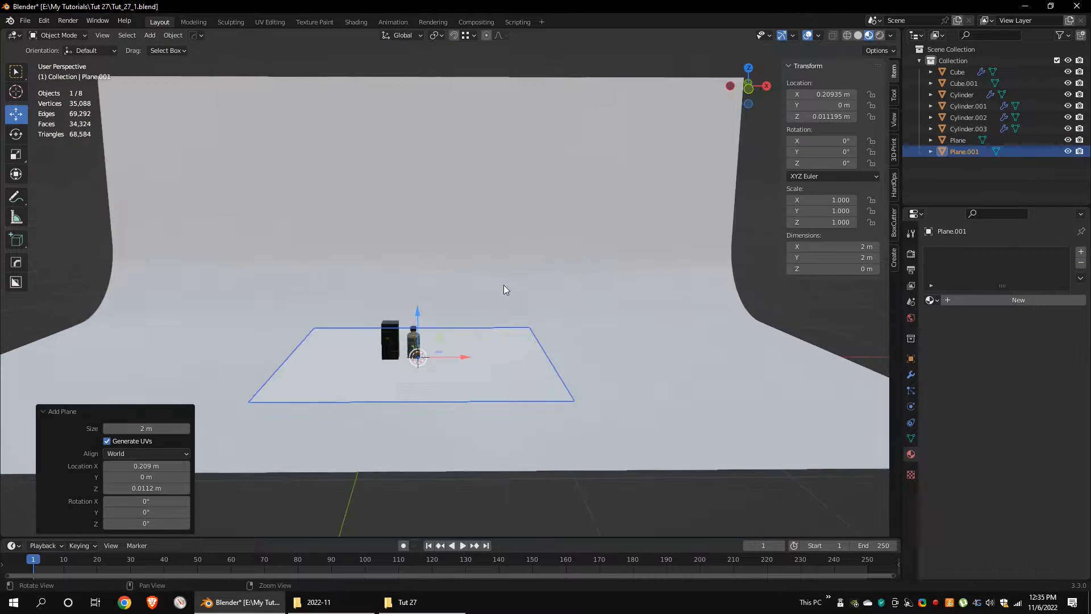
{"action": "left_click_drag", "start_coordinate": [417, 312], "coordinate": [417, 275]}
{"action": "left_click", "coordinate": [858, 36]}
{"action": "middle_click_drag", "start_coordinate": [513, 229], "coordinate": [581, 231]}
{"action": "left_click_drag", "start_coordinate": [481, 280], "coordinate": [481, 223]}
Rotate the raised plane 180° about the X axis.
{"action": "left_click", "coordinate": [16, 134]}
{"action": "left_click_drag", "start_coordinate": [499, 237], "coordinate": [509, 253]}
{"action": "type", "text": "180"}
{"action": "key", "text": "Return"}
Shrink the overhead plane and stretch it along X into a rectangle of about 1.99 m by 0.997 m.
{"action": "key", "text": "s"}
{"action": "left_click", "coordinate": [614, 248]}
{"action": "middle_click_drag", "start_coordinate": [615, 247], "coordinate": [591, 301]}
{"action": "key", "text": "s"}
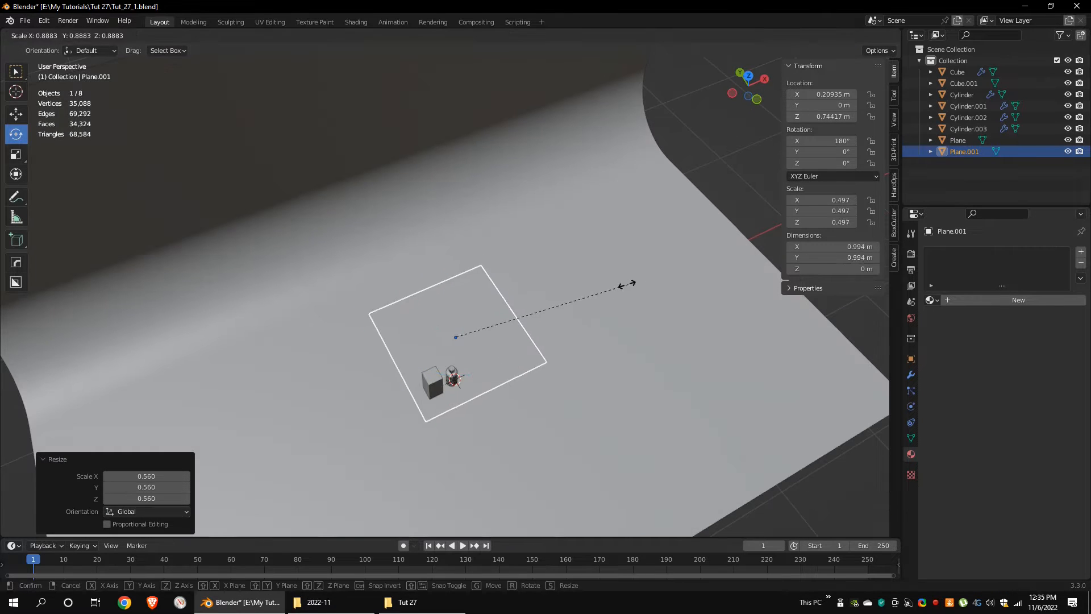
{"action": "key", "text": "x"}
{"action": "left_click", "coordinate": [534, 239]}
{"action": "middle_click_drag", "start_coordinate": [534, 238], "coordinate": [453, 265]}
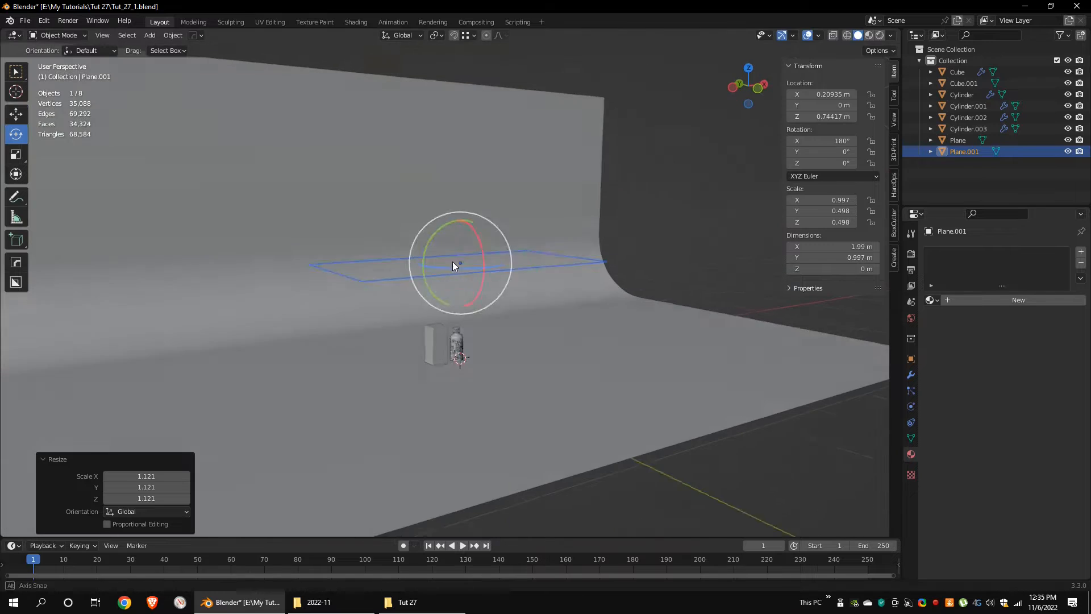
Raise the overhead plane to a height of about Z 1.10 m.
{"action": "key", "text": "shift+space"}
{"action": "key", "text": "g"}
{"action": "left_click_drag", "start_coordinate": [460, 220], "coordinate": [461, 175]}
Duplicate the overhead plane in place and rotate the copy -90° about Y so it stands upright.
{"action": "middle_click_drag", "start_coordinate": [562, 244], "coordinate": [415, 233]}
{"action": "key", "text": "shift+d"}
{"action": "right_click", "coordinate": [400, 222]}
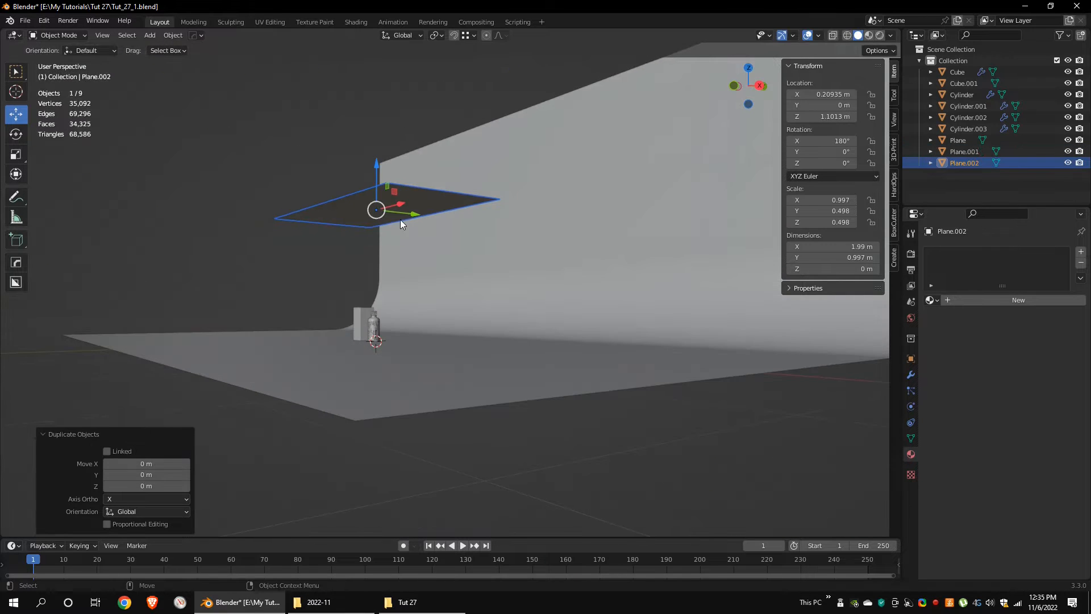
{"action": "key", "text": "shift+space"}
{"action": "key", "text": "r"}
{"action": "left_click_drag", "start_coordinate": [397, 221], "coordinate": [329, 161]}
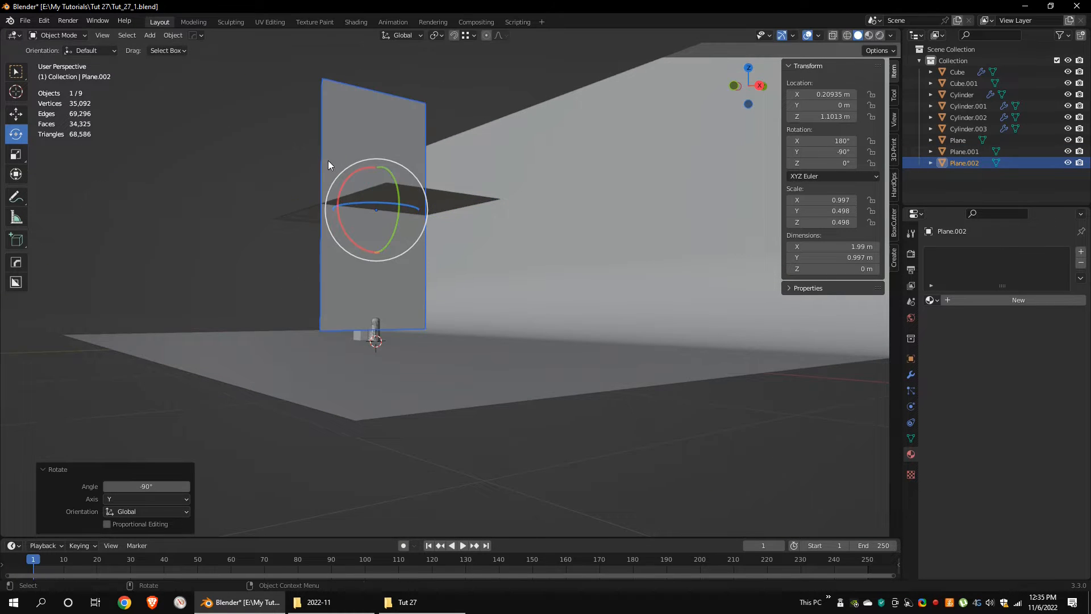
Switch to quad view and turn the upright plane in the top view until its X rotation is about 216°.
{"action": "key", "text": "ctrl+alt+q"}
{"action": "key", "text": "r"}
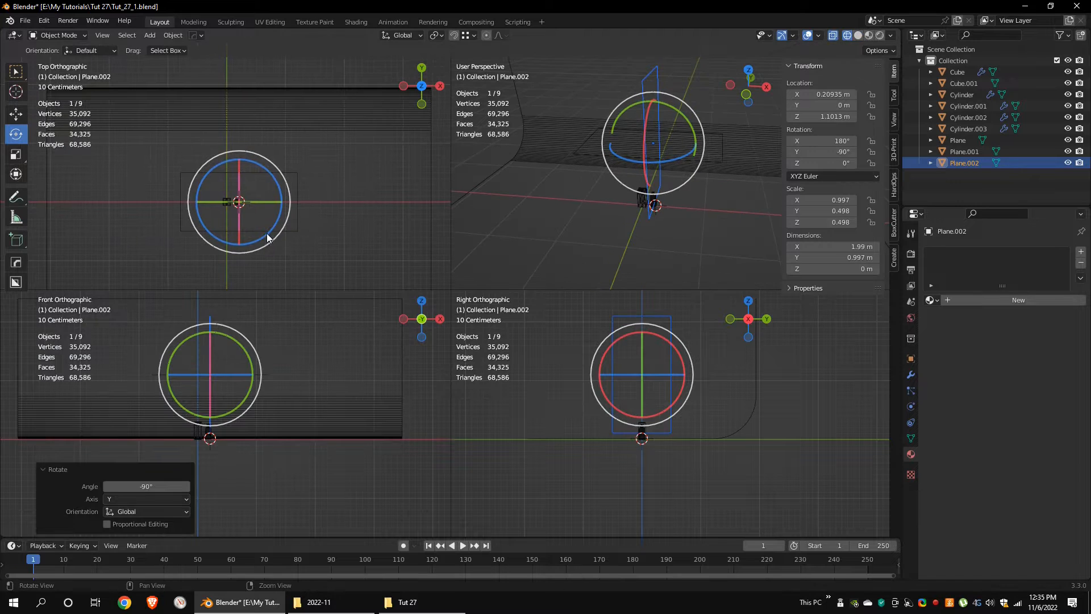
{"action": "left_click_drag", "start_coordinate": [296, 184], "coordinate": [287, 170]}
{"action": "scroll", "coordinate": [244, 199], "scroll_direction": "up", "scroll_amount": 2}
{"action": "middle_click_drag", "start_coordinate": [244, 199], "coordinate": [293, 199], "text": "shift"}
{"action": "left_click_drag", "start_coordinate": [345, 210], "coordinate": [342, 216]}
Move the angled upright plane beside the box to about X -0.63 m, Y -0.29 m.
{"action": "key", "text": "shift+space"}
{"action": "key", "text": "g"}
{"action": "left_click_drag", "start_coordinate": [292, 207], "coordinate": [221, 232]}
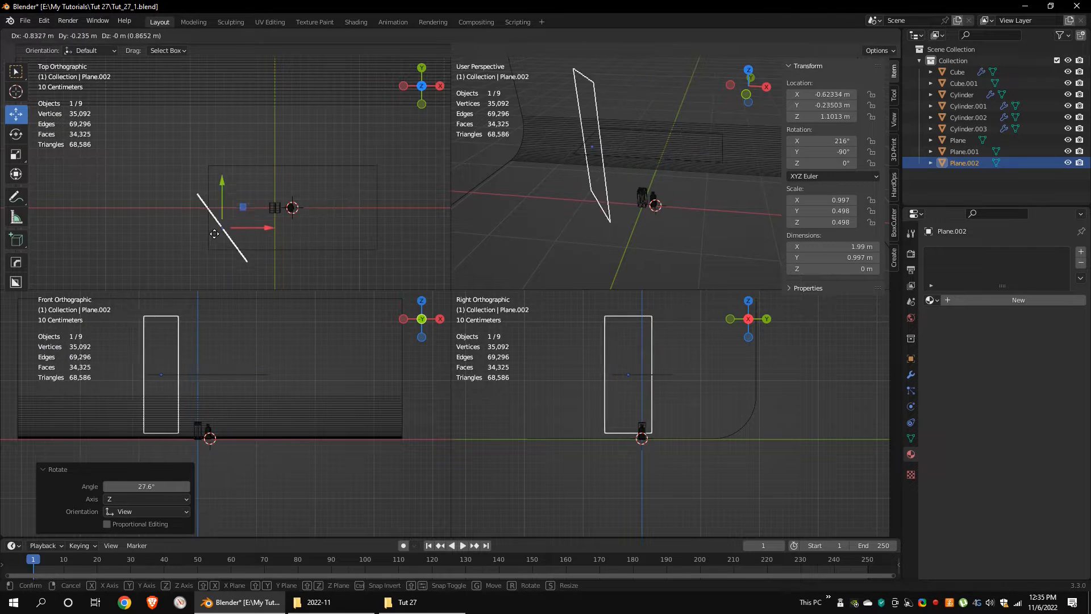
Duplicate the angled plane to the opposite side of the products and rotate the copy to about 322° in X to mirror the first.
{"action": "key", "text": "shift+d"}
{"action": "left_click", "coordinate": [350, 258]}
{"action": "key", "text": "r"}
{"action": "left_click", "coordinate": [275, 201]}
{"action": "left_click_drag", "start_coordinate": [333, 258], "coordinate": [346, 247]}
Select both upright planes and lower them together to about Z 0.615 m.
{"action": "middle_click_drag", "start_coordinate": [346, 247], "coordinate": [310, 139]}
{"action": "left_click", "coordinate": [230, 131], "text": "shift"}
{"action": "left_click_drag", "start_coordinate": [287, 74], "coordinate": [287, 130]}
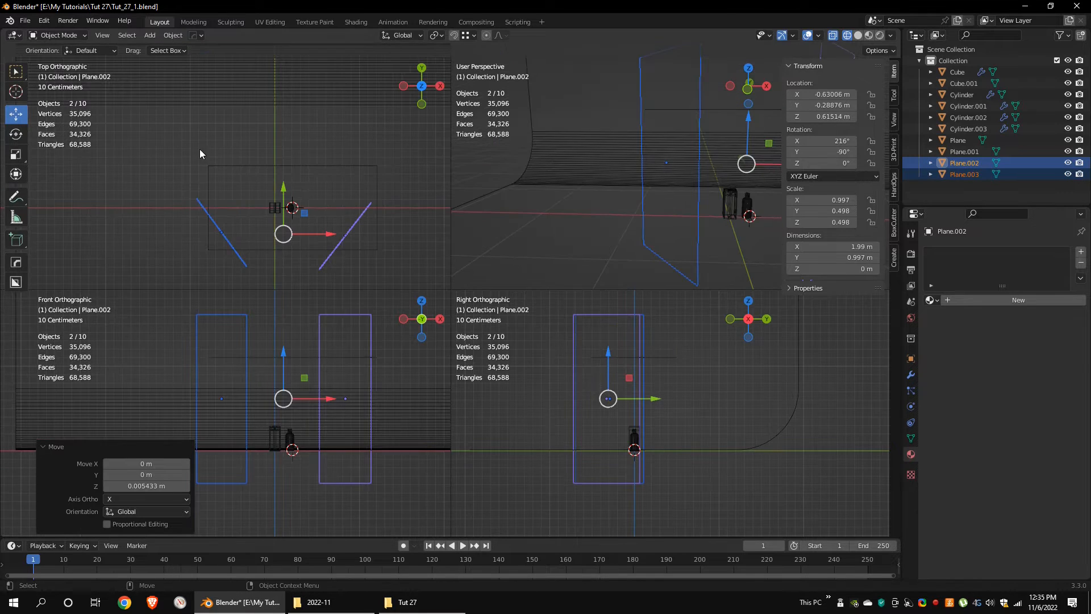
Move the two upright planes farther apart, to about X 1.06 m, Y -0.42 m and X -0.81 m, Y -0.38 m.
{"action": "left_click_drag", "start_coordinate": [216, 239], "coordinate": [202, 247]}
{"action": "left_click", "coordinate": [348, 235]}
{"action": "left_click_drag", "start_coordinate": [352, 238], "coordinate": [371, 247]}
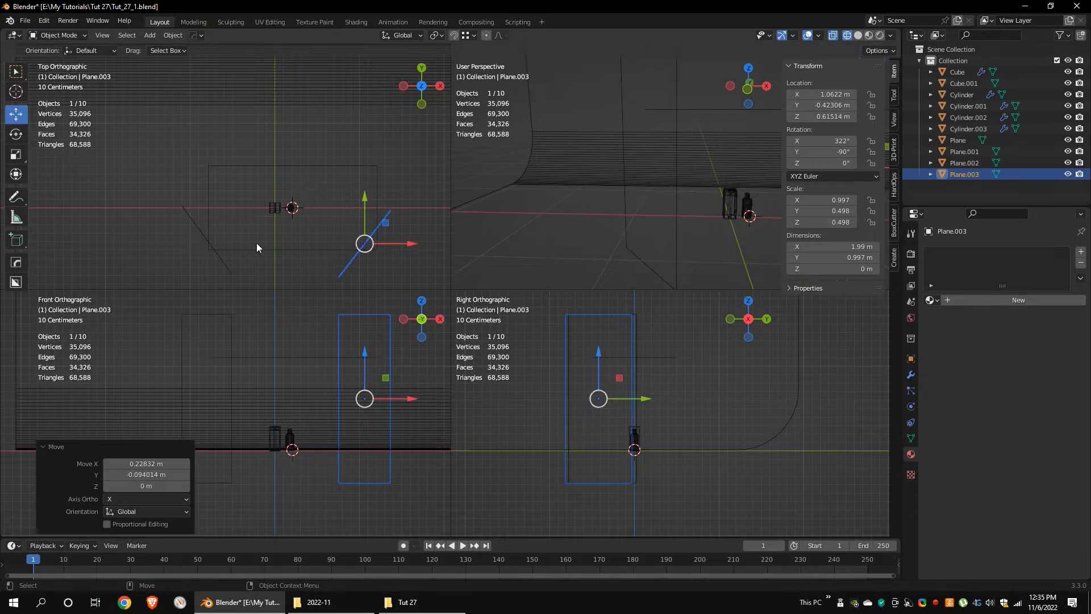
{"action": "left_click", "coordinate": [207, 243]}
{"action": "left_click_drag", "start_coordinate": [208, 245], "coordinate": [206, 244]}
Add a camera to the scene and apply a camera sensor preset to it.
{"action": "middle_click_drag", "start_coordinate": [656, 216], "coordinate": [633, 185]}
{"action": "key", "text": "q"}
{"action": "mouse_move", "coordinate": [633, 187]}
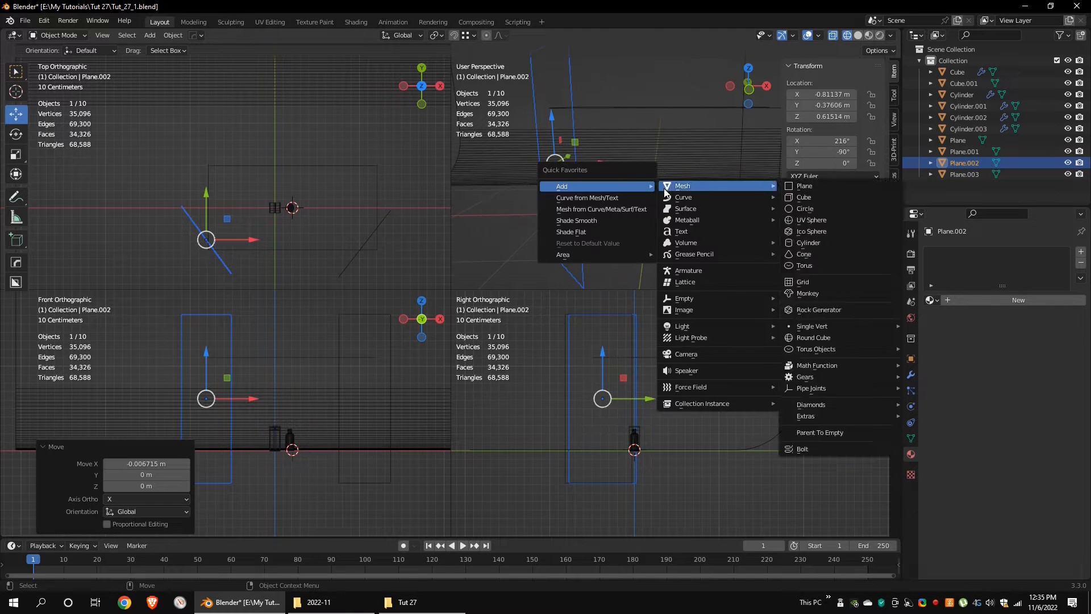
{"action": "left_click", "coordinate": [686, 354]}
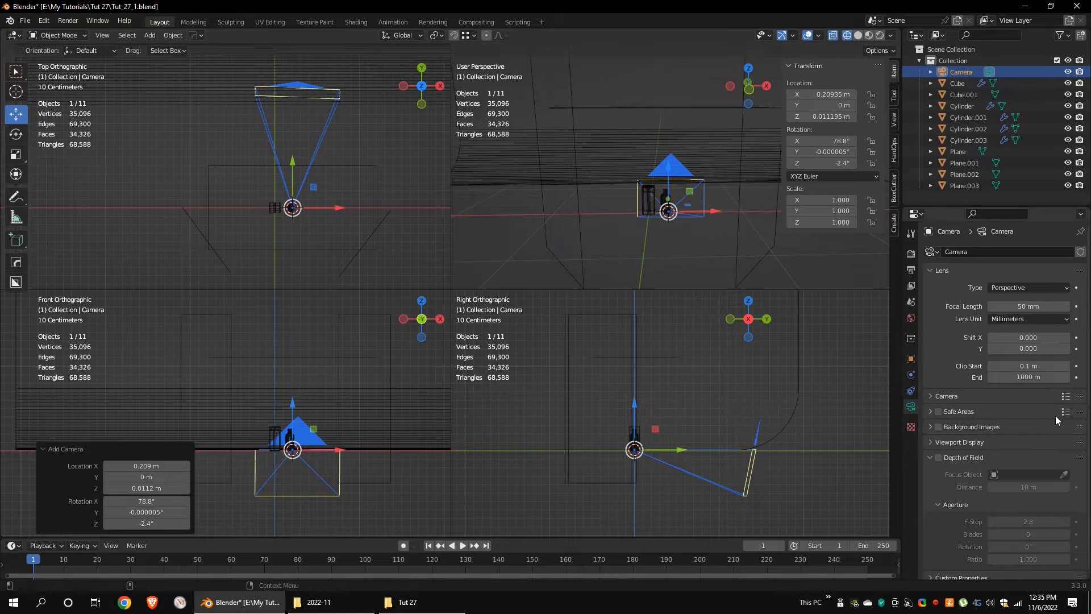
{"action": "left_click", "coordinate": [1065, 396]}
{"action": "left_click", "coordinate": [1029, 321]}
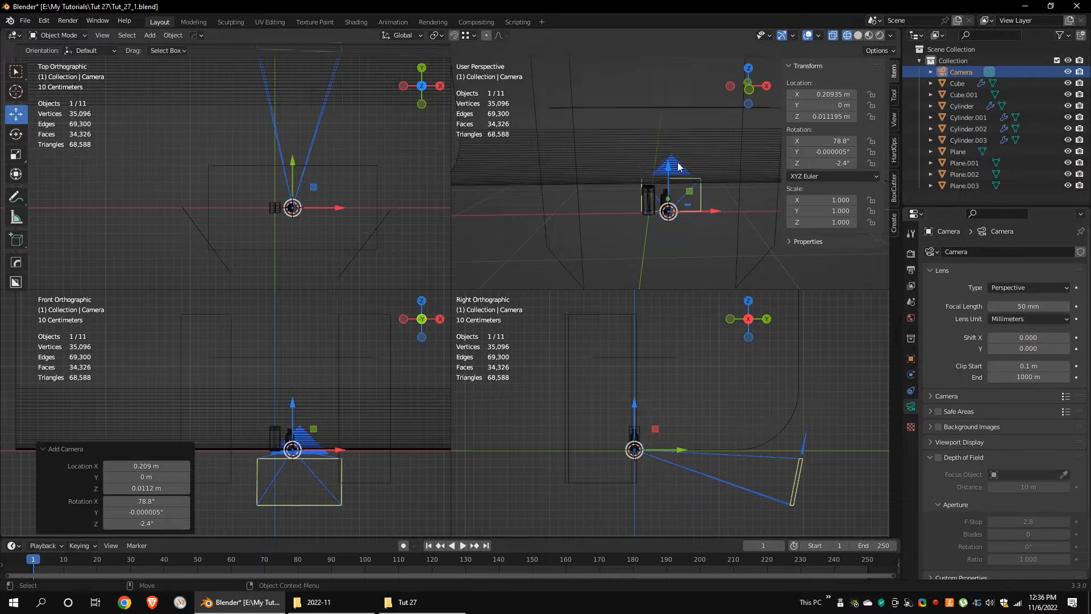
Look through the camera and adjust its framing so the box and bottle fill the shot.
{"action": "key", "text": "KP_0"}
{"action": "scroll", "coordinate": [673, 160], "scroll_direction": "down", "scroll_amount": 3}
{"action": "middle_click_drag", "start_coordinate": [686, 141], "coordinate": [636, 180], "text": "shift"}
{"action": "scroll", "coordinate": [665, 207], "scroll_direction": "down", "scroll_amount": 5}
{"action": "left_click", "coordinate": [636, 181]}
{"action": "left_click", "coordinate": [614, 173], "text": "shift"}
{"action": "key", "text": "KP_Decimal"}
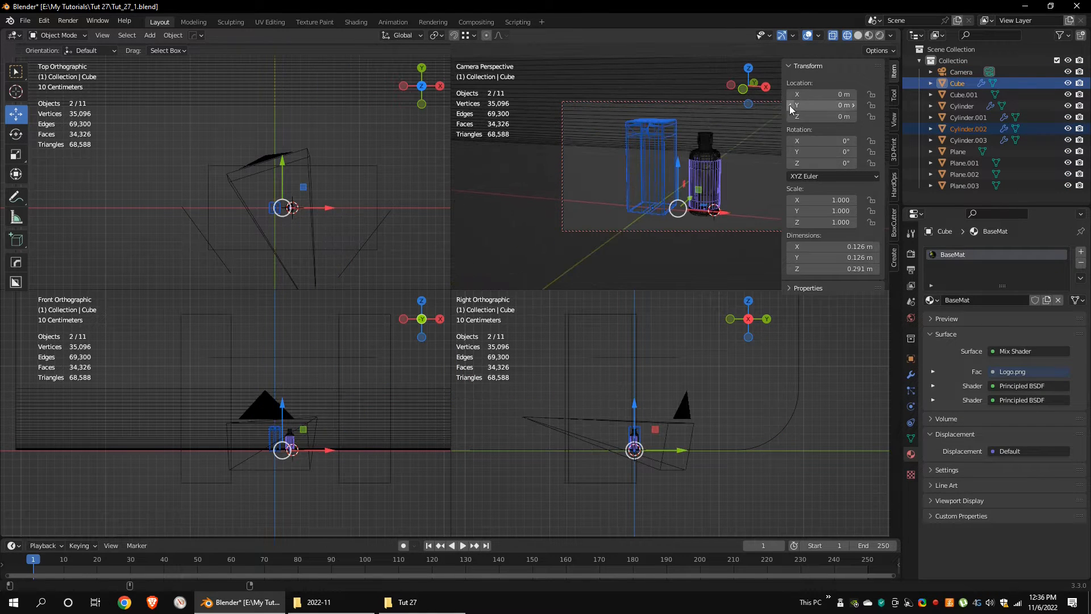
Hide the transform sidebar and set the Cycles render device to GPU Compute.
{"action": "left_click_drag", "start_coordinate": [780, 73], "coordinate": [867, 112]}
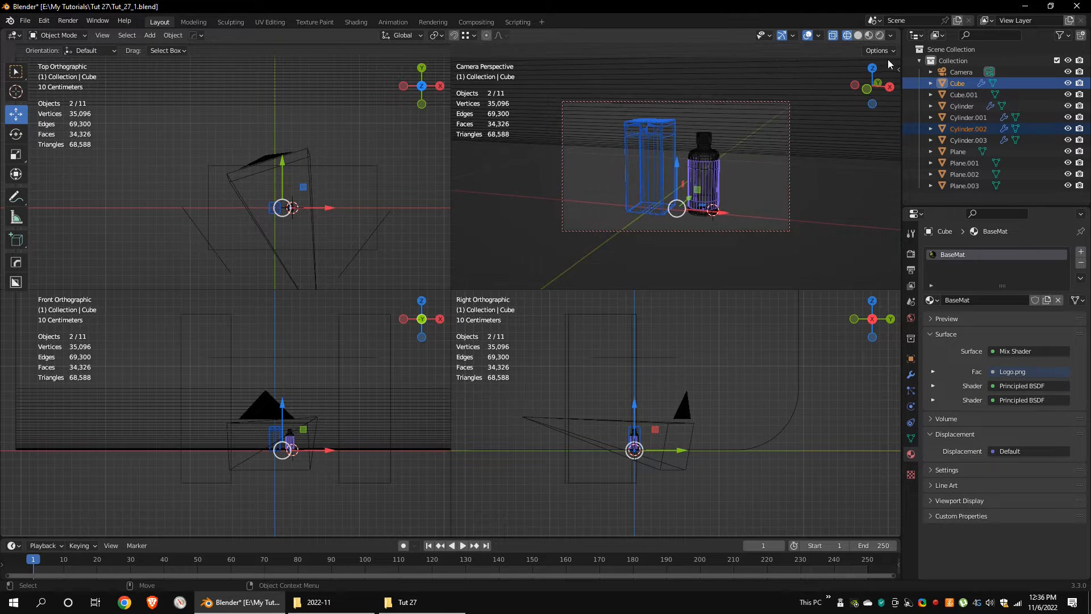
{"action": "left_click", "coordinate": [910, 233]}
{"action": "left_click", "coordinate": [910, 254]}
{"action": "left_click", "coordinate": [1045, 280]}
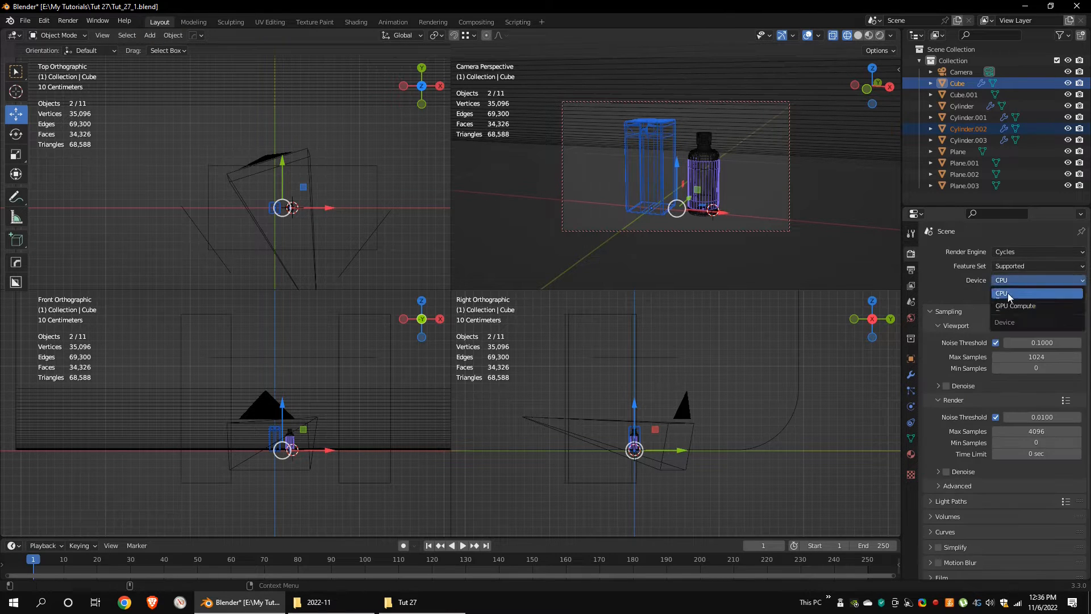
{"action": "left_click", "coordinate": [1017, 307]}
Preview the scene in material and rendered shading, then clear the selection and return to wireframe.
{"action": "left_click", "coordinate": [869, 35]}
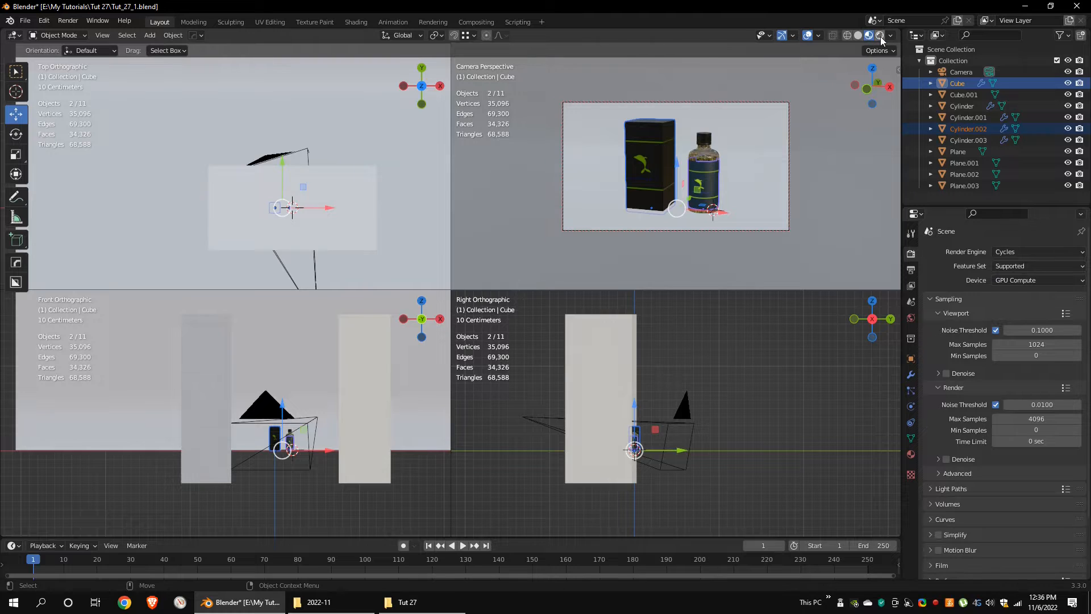
{"action": "left_click", "coordinate": [880, 36]}
{"action": "left_click", "coordinate": [380, 187]}
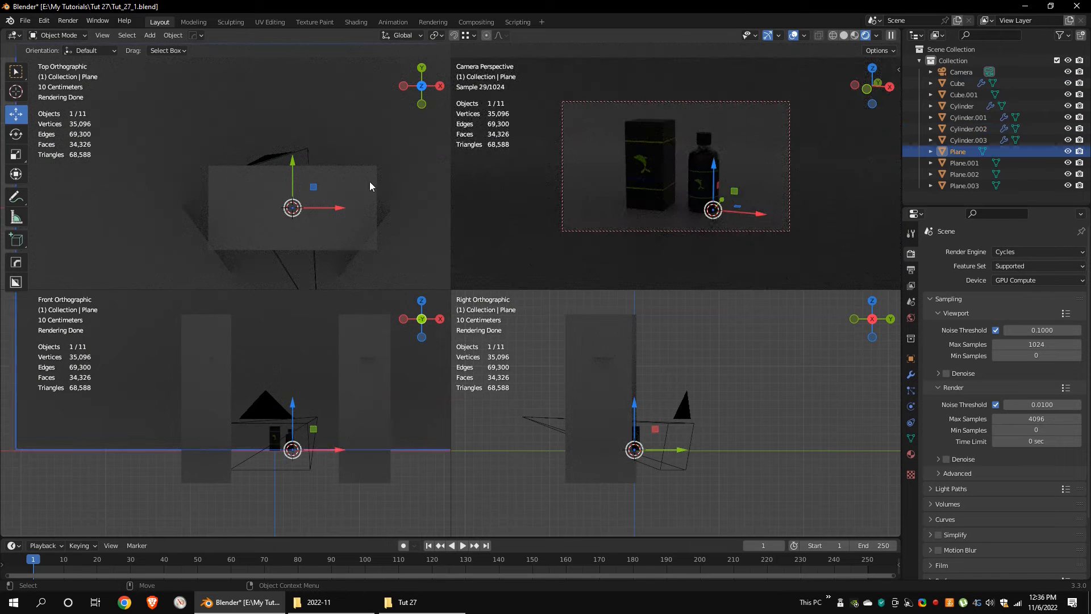
{"action": "key", "text": "alt+a"}
{"action": "left_click", "coordinate": [855, 36]}
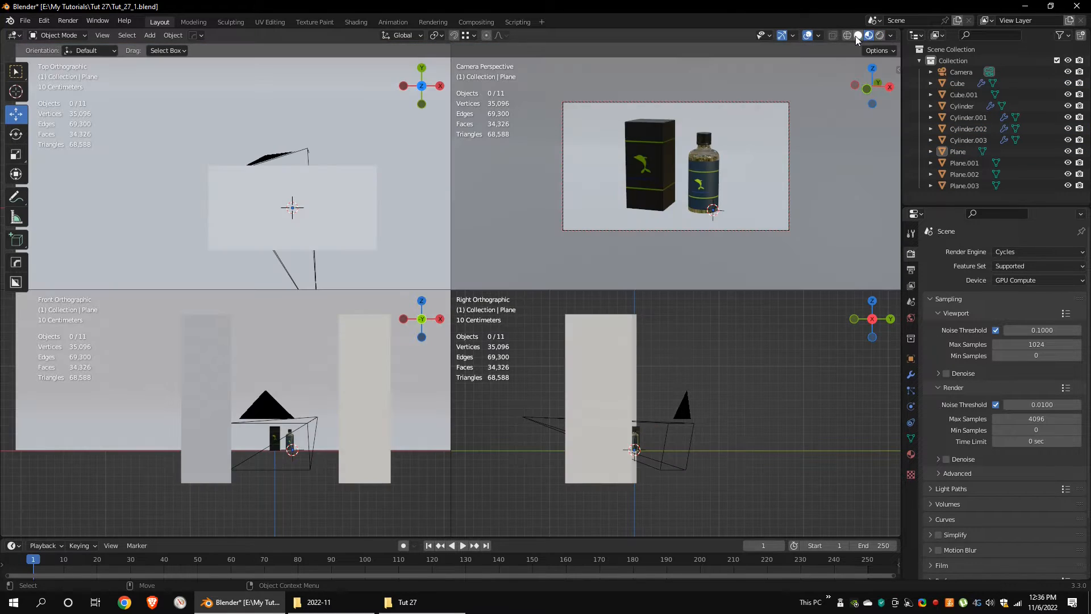
{"action": "key", "text": "shift+z"}
Create a new material named lights on the upright plane beside the bottle.
{"action": "middle_click_drag", "start_coordinate": [270, 172], "coordinate": [285, 196]}
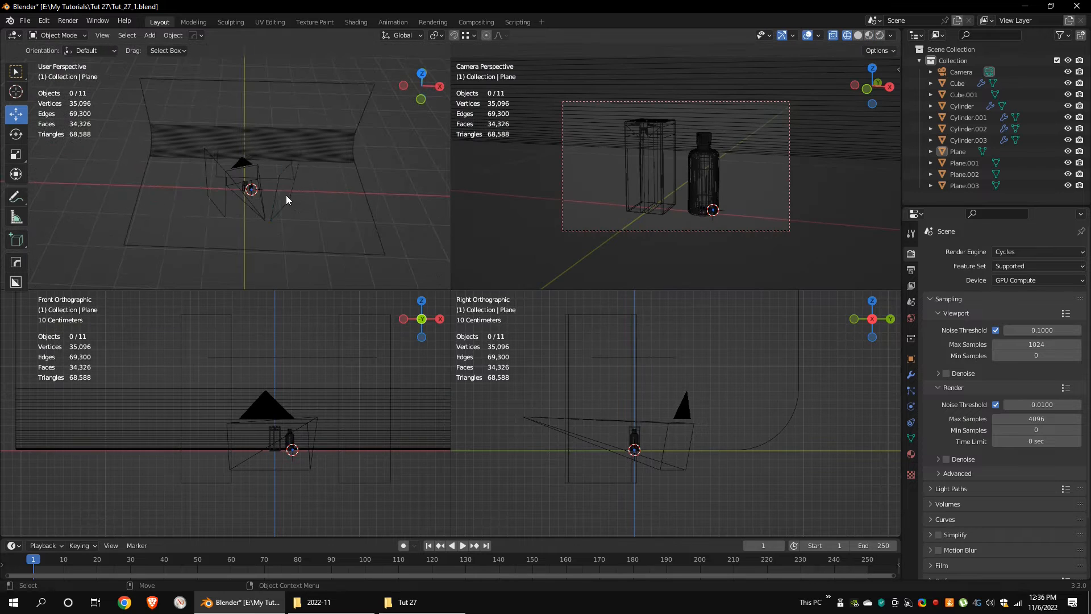
{"action": "left_click", "coordinate": [286, 196]}
{"action": "left_click", "coordinate": [911, 453]}
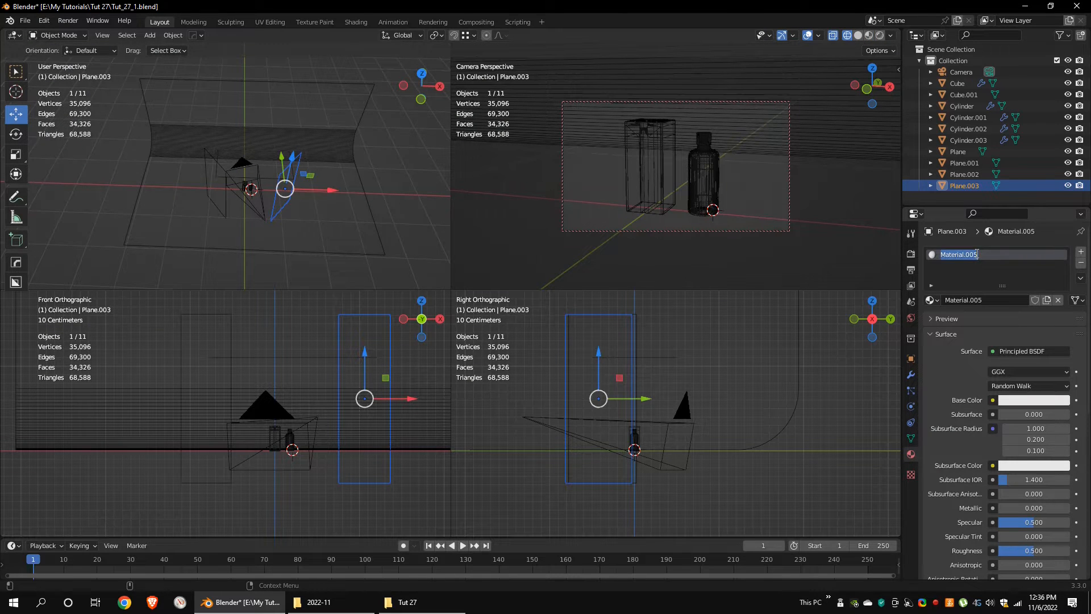
Rename the backdrop plane to ground and the three light planes to light1, light2 and light3.
{"action": "left_click", "coordinate": [358, 121]}
{"action": "double_click", "coordinate": [957, 152]}
{"action": "type", "text": "ground"}
{"action": "key", "text": "Return"}
{"action": "double_click", "coordinate": [963, 165]}
{"action": "type", "text": "light1"}
{"action": "key", "text": "Return"}
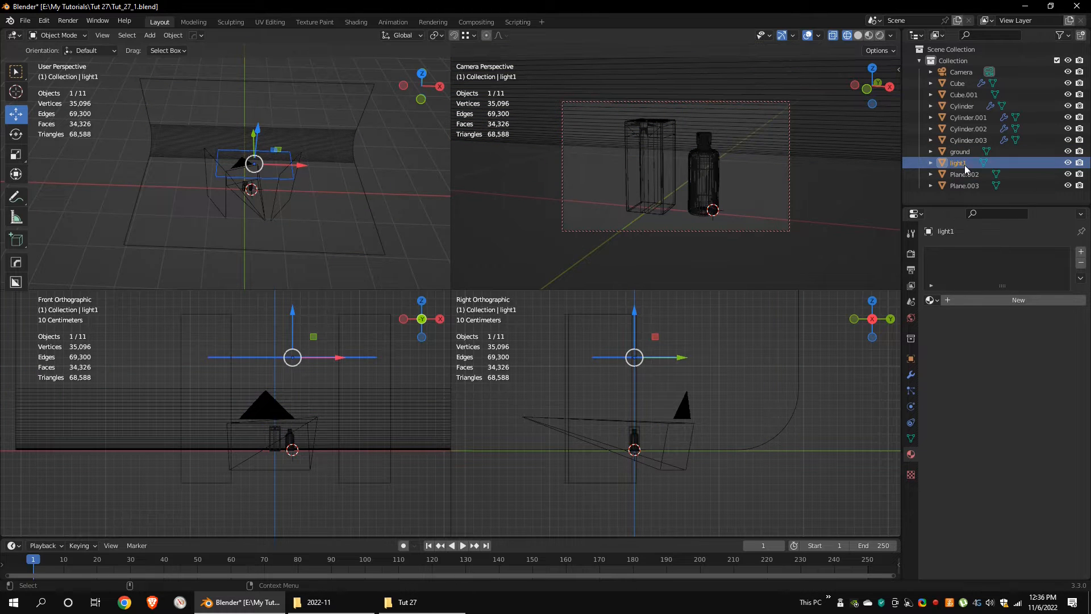
{"action": "double_click", "coordinate": [964, 175]}
{"action": "type", "text": "light2"}
{"action": "key", "text": "Return"}
{"action": "double_click", "coordinate": [965, 187]}
{"action": "type", "text": "light3"}
{"action": "key", "text": "Return"}
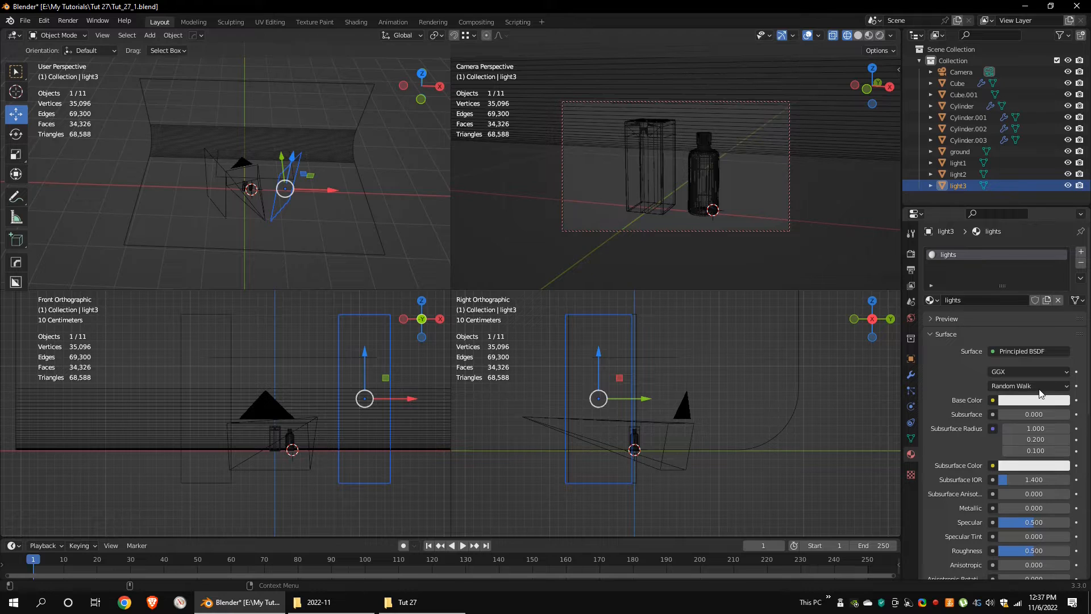
Change the lights material's surface to Emission with a strength of 1.5.
{"action": "left_click", "coordinate": [1029, 352]}
{"action": "left_click", "coordinate": [955, 125]}
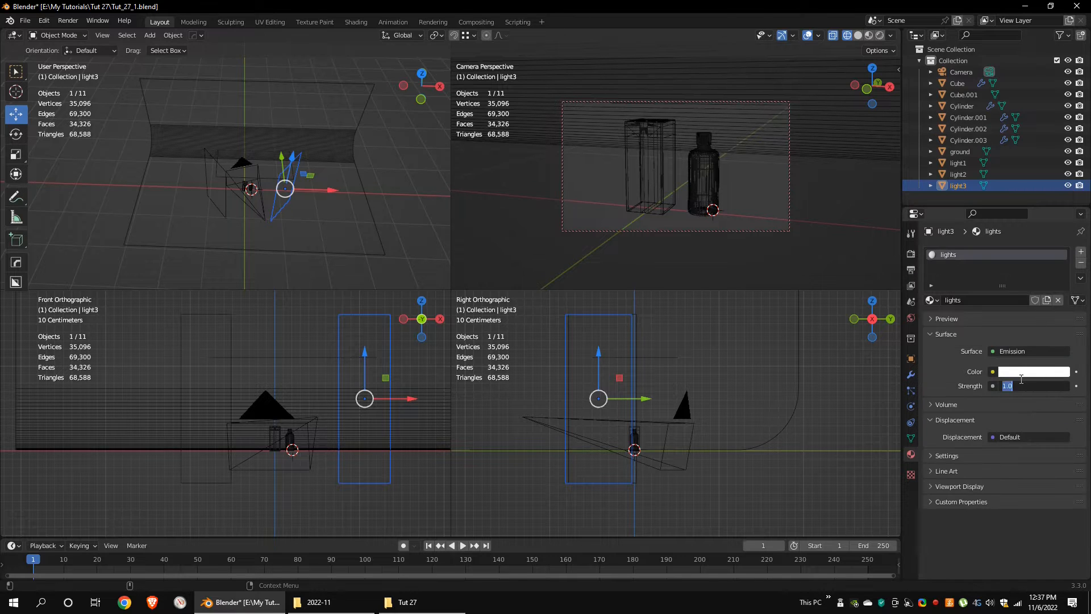
{"action": "type", "text": "1.5"}
{"action": "key", "text": "Return"}
Assign the existing lights material to light2 and light1.
{"action": "left_click", "coordinate": [958, 174]}
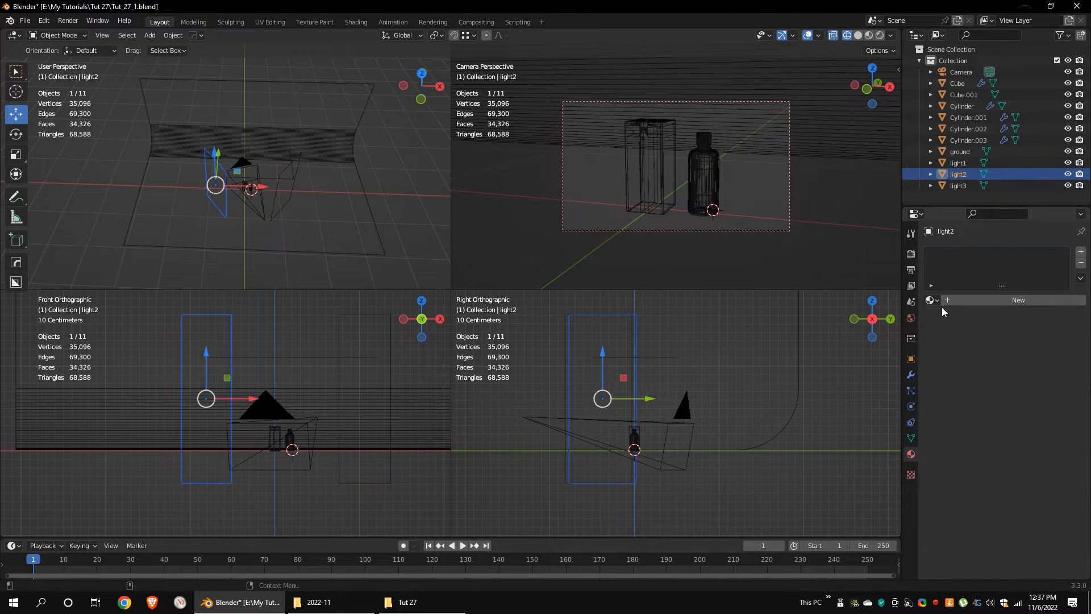
{"action": "left_click", "coordinate": [932, 300]}
{"action": "left_click", "coordinate": [946, 335]}
{"action": "left_click", "coordinate": [957, 163]}
{"action": "left_click", "coordinate": [932, 299]}
{"action": "left_click", "coordinate": [952, 334]}
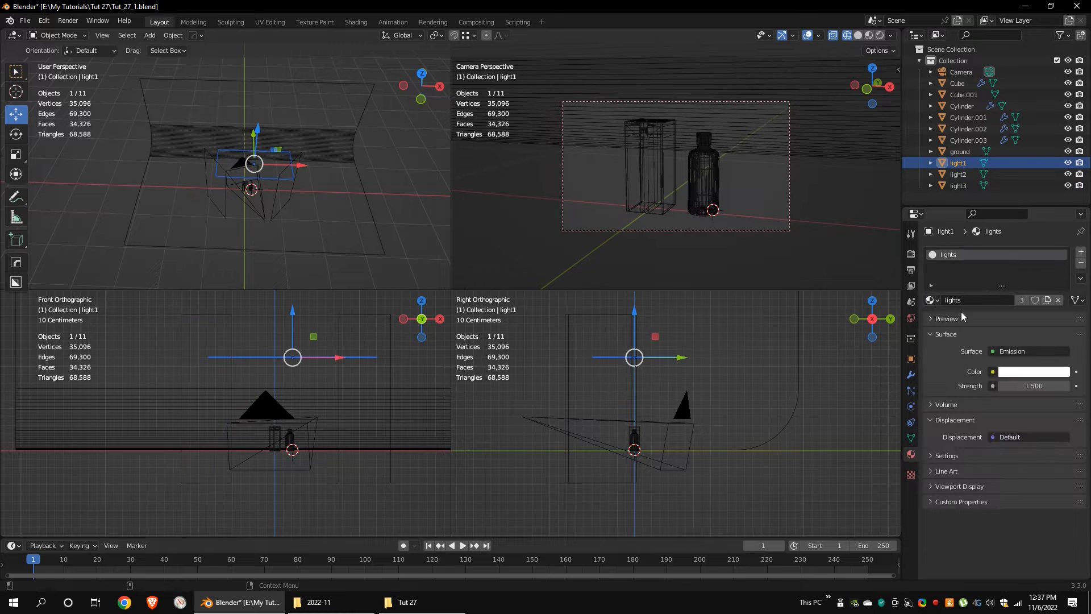
Add a mesh circle with 8 vertices.
{"action": "key", "text": "shift+a"}
{"action": "mouse_move", "coordinate": [334, 183]}
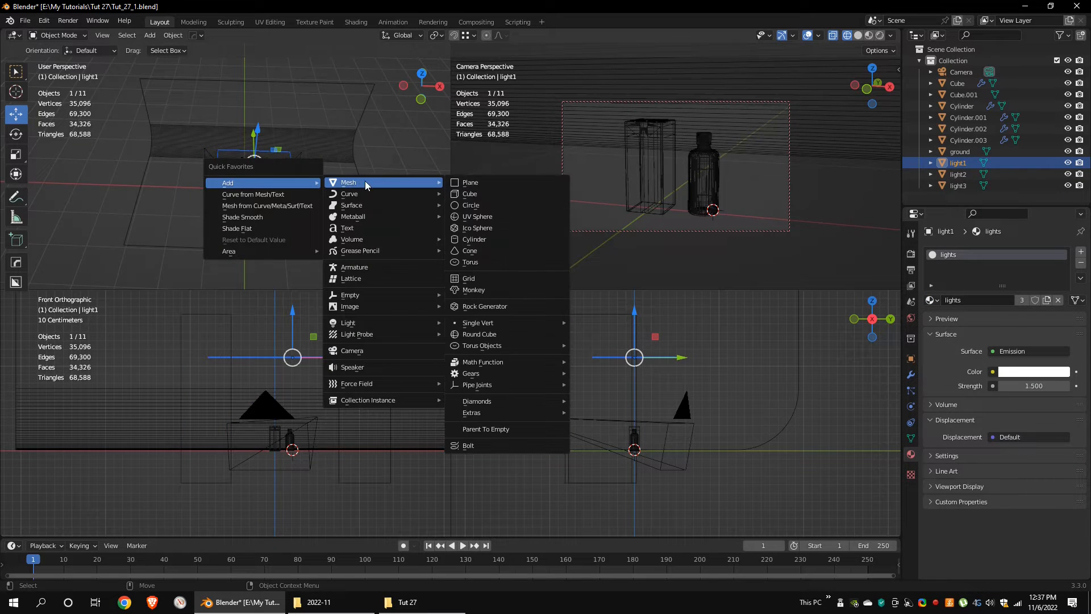
{"action": "left_click", "coordinate": [477, 209]}
{"action": "double_click", "coordinate": [146, 403]}
{"action": "type", "text": "8"}
{"action": "key", "text": "Return"}
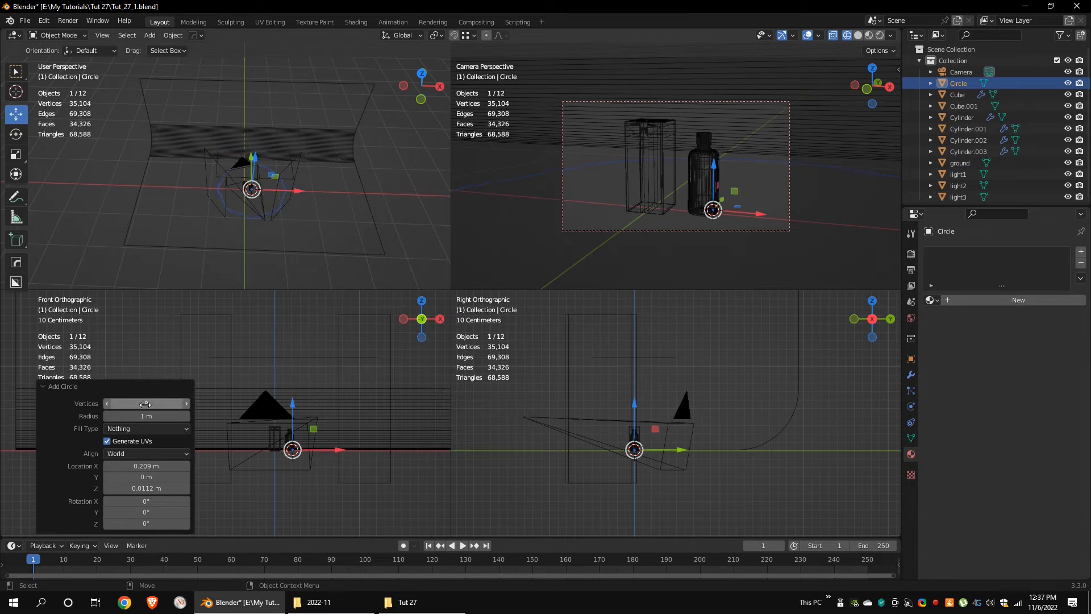
Shrink the circle and move it about -1.218 m along Y to the floor area in front of the products.
{"action": "scroll", "coordinate": [244, 244], "scroll_direction": "up", "scroll_amount": 4}
{"action": "mouse_move", "coordinate": [283, 182]}
{"action": "middle_mouse_down"}
{"action": "mouse_move", "coordinate": [286, 195]}
{"action": "mouse_move", "coordinate": [486, 239]}
{"action": "mouse_move", "coordinate": [507, 254]}
{"action": "middle_mouse_up"}
{"action": "key", "text": "ctrl+space"}
{"action": "key", "text": "s"}
{"action": "left_click", "coordinate": [528, 183]}
{"action": "left_click_drag", "start_coordinate": [507, 251], "coordinate": [415, 321]}
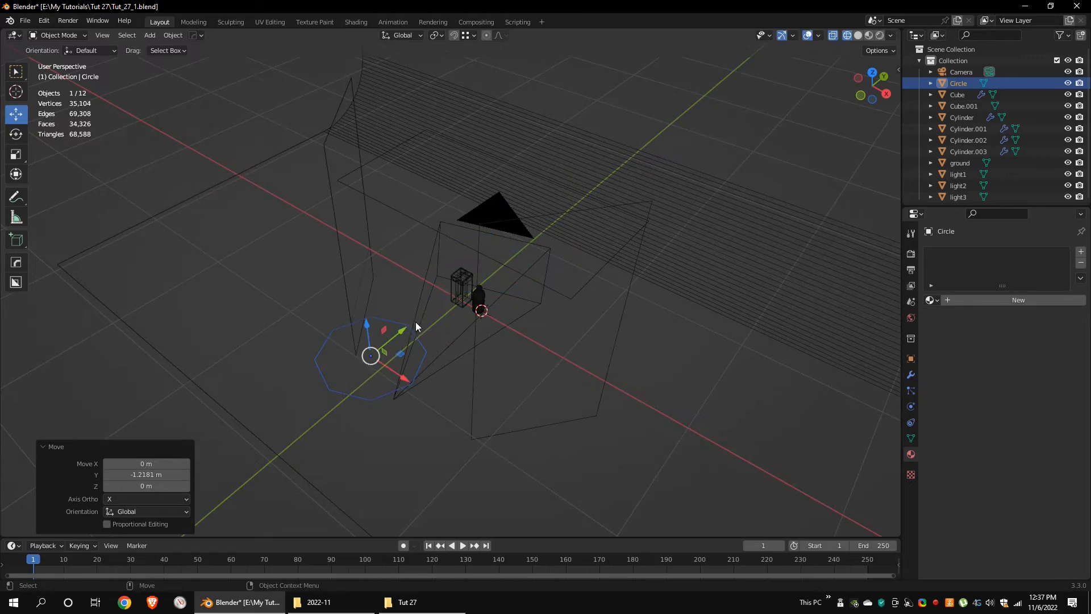
In solid shading, fill the octagonal circle with a face and assign the lights material to it.
{"action": "key", "text": "shift+z"}
{"action": "middle_click_drag", "start_coordinate": [413, 322], "coordinate": [512, 284]}
{"action": "left_click", "coordinate": [844, 35]}
{"action": "scroll", "coordinate": [643, 210], "scroll_direction": "up", "scroll_amount": 4}
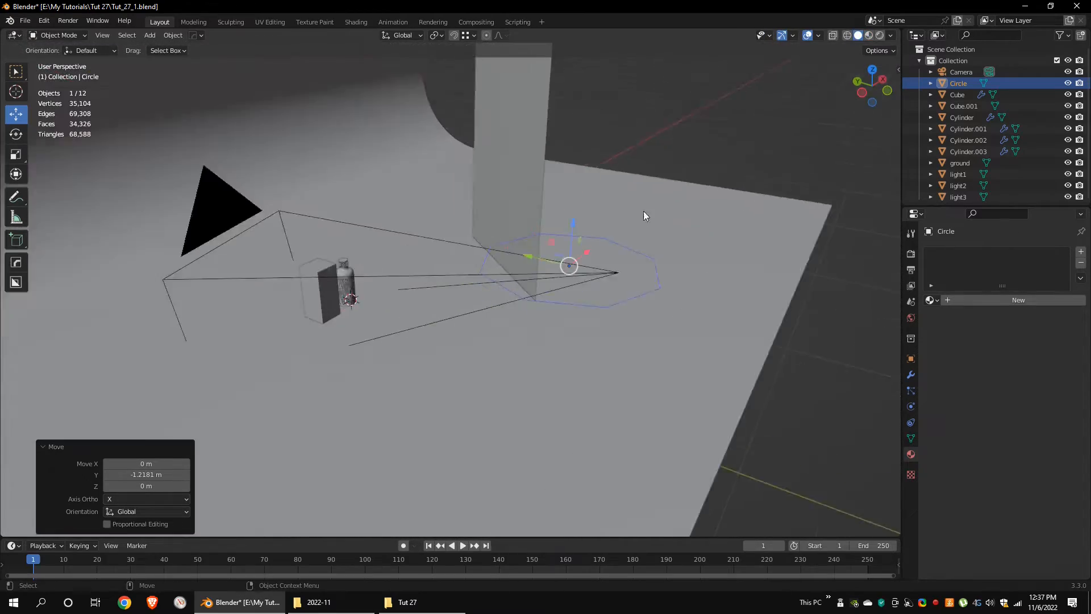
{"action": "middle_click_drag", "start_coordinate": [643, 210], "coordinate": [680, 233]}
{"action": "key", "text": "Tab"}
{"action": "left_click_drag", "start_coordinate": [740, 187], "coordinate": [429, 377]}
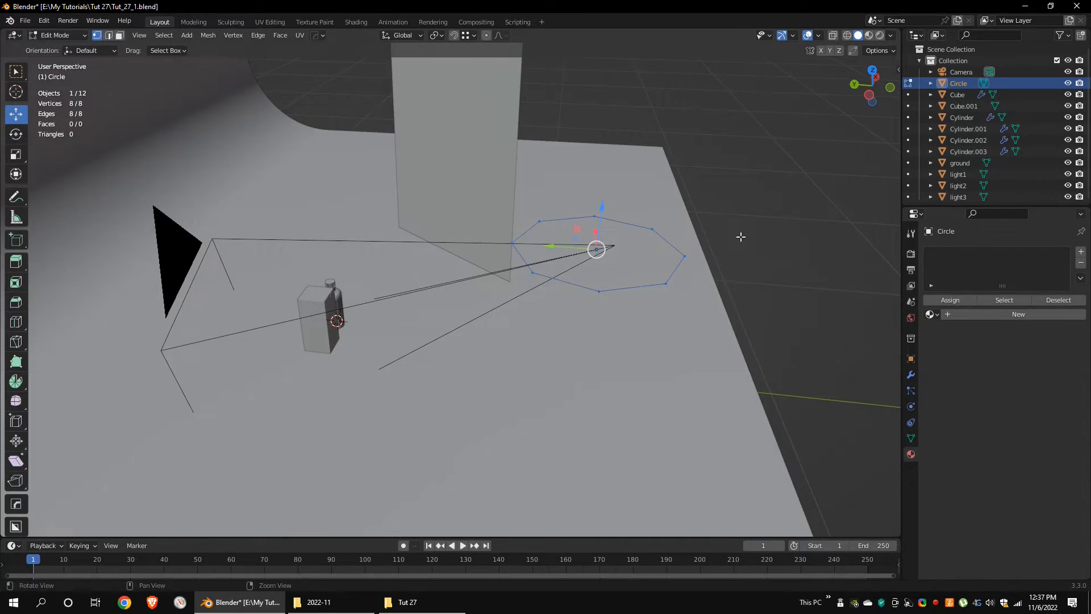
{"action": "key", "text": "Tab"}
{"action": "left_click", "coordinate": [932, 313]}
{"action": "left_click", "coordinate": [960, 334]}
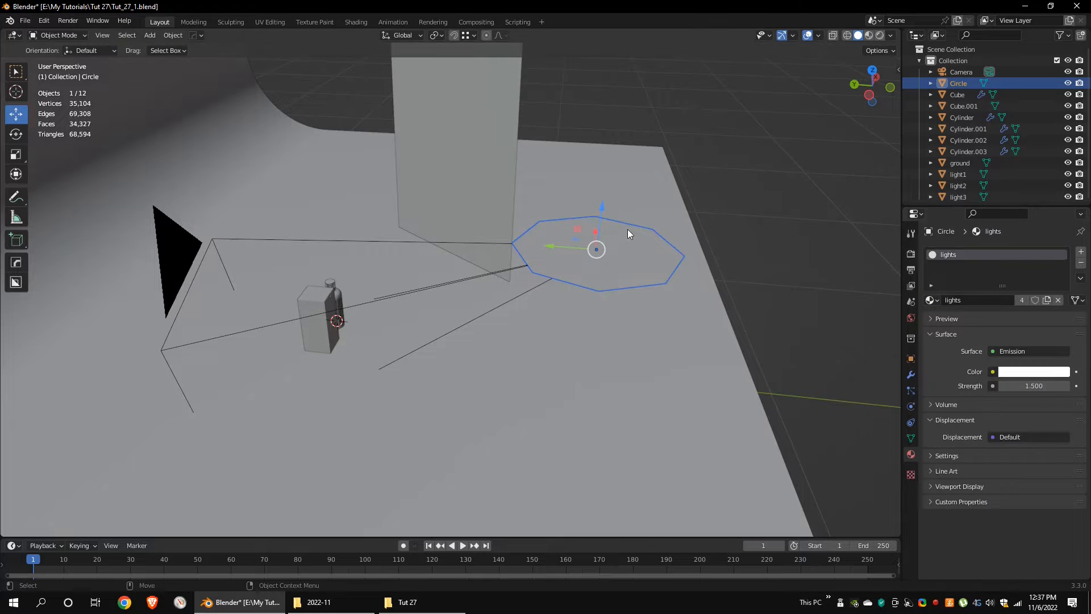
Rotate the circle light about -98.3° around the global X axis.
{"action": "key", "text": "e"}
{"action": "left_click_drag", "start_coordinate": [627, 229], "coordinate": [563, 206]}
{"action": "left_click_drag", "start_coordinate": [641, 216], "coordinate": [540, 264], "text": "alt"}
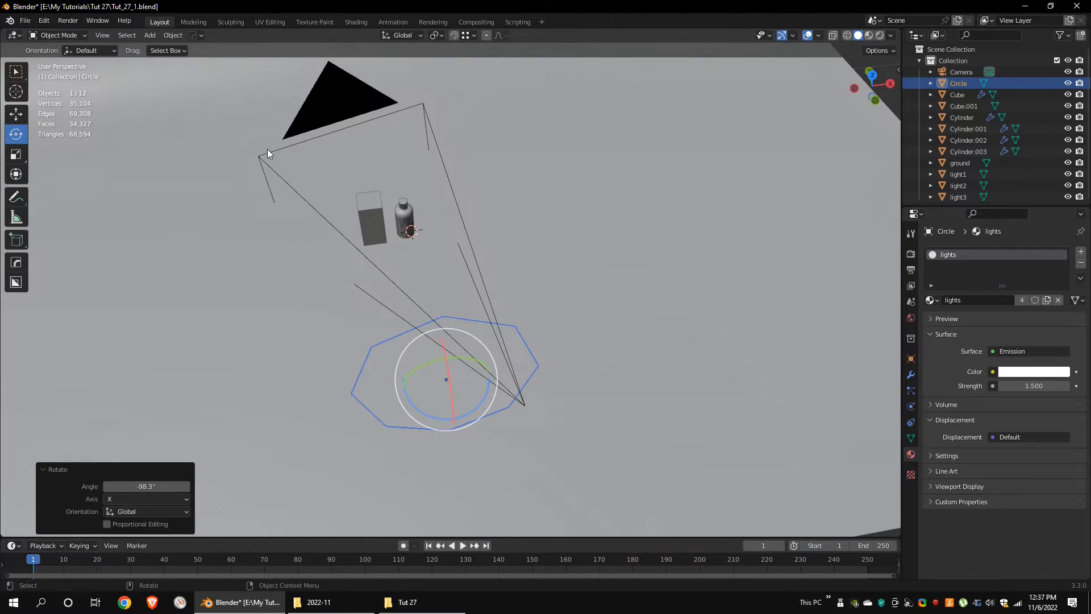
In a wireframe quad view, adjust the circle light's position and rotation so it is aimed at the products.
{"action": "key", "text": "ctrl+alt+q"}
{"action": "key", "text": "shift+z"}
{"action": "scroll", "coordinate": [321, 194], "scroll_direction": "down", "scroll_amount": 2}
{"action": "middle_click_drag", "start_coordinate": [258, 187], "coordinate": [291, 192], "text": "shift"}
{"action": "left_click", "coordinate": [211, 170]}
{"action": "key", "text": "g"}
{"action": "left_click_drag", "start_coordinate": [210, 170], "coordinate": [210, 163]}
{"action": "key", "text": "r"}
{"action": "left_click", "coordinate": [244, 154]}
{"action": "left_click", "coordinate": [276, 227]}
{"action": "mouse_move", "coordinate": [276, 228]}
{"action": "left_mouse_down"}
{"action": "mouse_move", "coordinate": [252, 205]}
{"action": "mouse_move", "coordinate": [262, 189]}
{"action": "left_mouse_up"}
{"action": "key", "text": "r"}
{"action": "left_click", "coordinate": [317, 168]}
Return to a single camera view, preview the scene in rendered shading and select the camera.
{"action": "key", "text": "KP_0"}
{"action": "key", "text": "ctrl+alt+q"}
{"action": "left_click", "coordinate": [865, 35]}
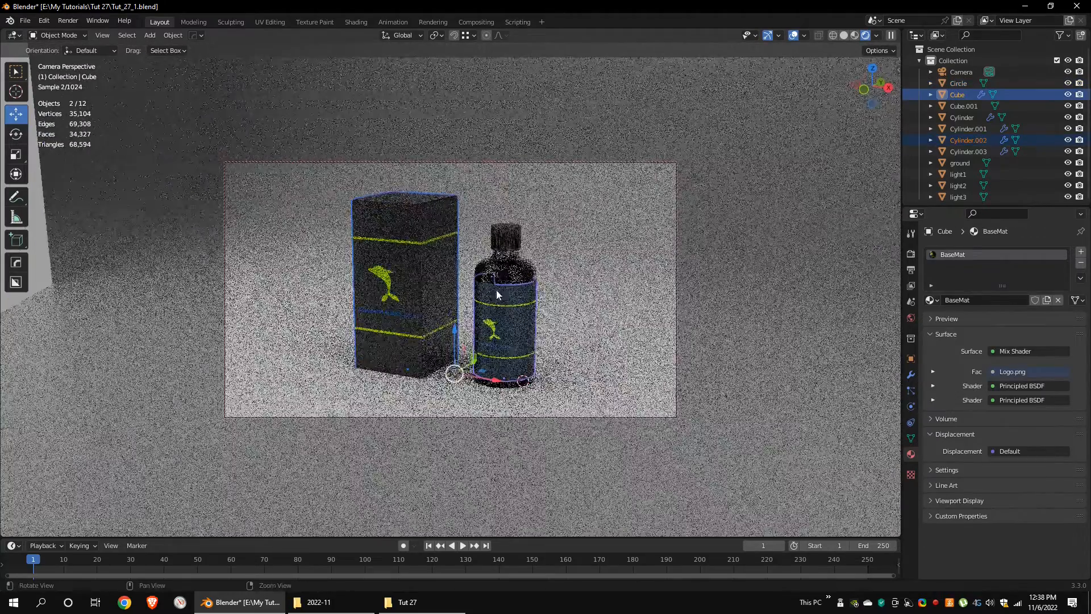
{"action": "left_click", "coordinate": [676, 328]}
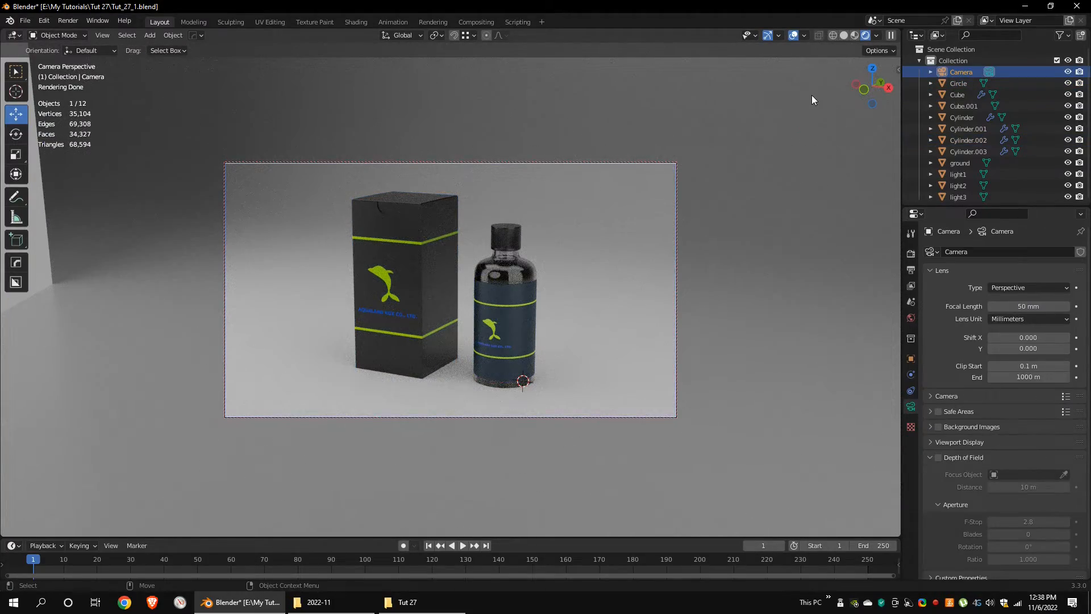
Make the ground object a shadow catcher in its visibility settings.
{"action": "left_click", "coordinate": [628, 209]}
{"action": "left_click", "coordinate": [911, 359]}
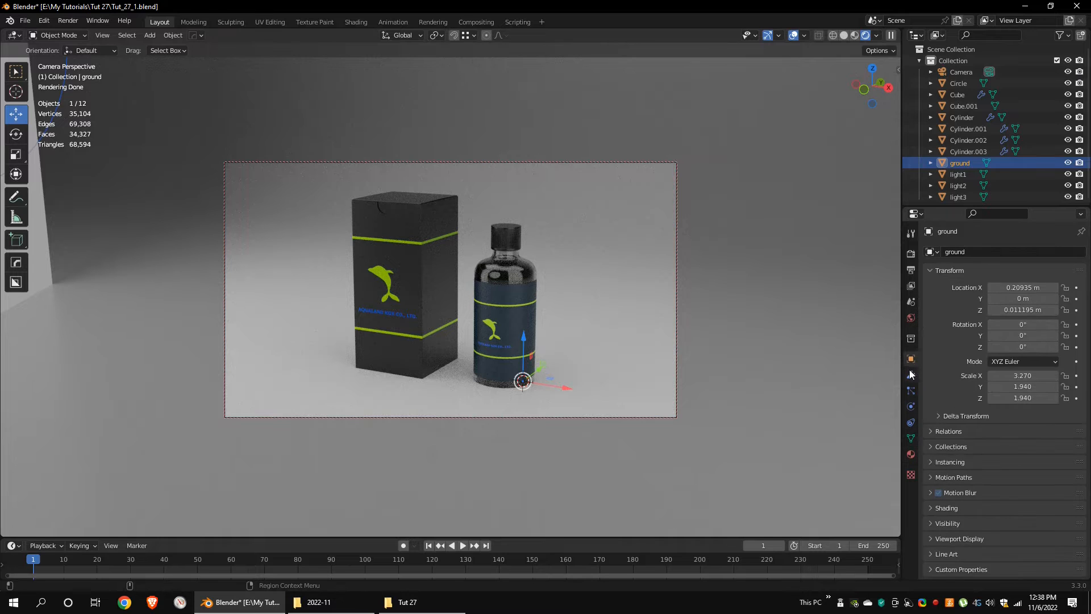
{"action": "left_click", "coordinate": [949, 524]}
{"action": "left_click", "coordinate": [951, 509]}
{"action": "scroll", "coordinate": [997, 503], "scroll_direction": "down", "scroll_amount": 12}
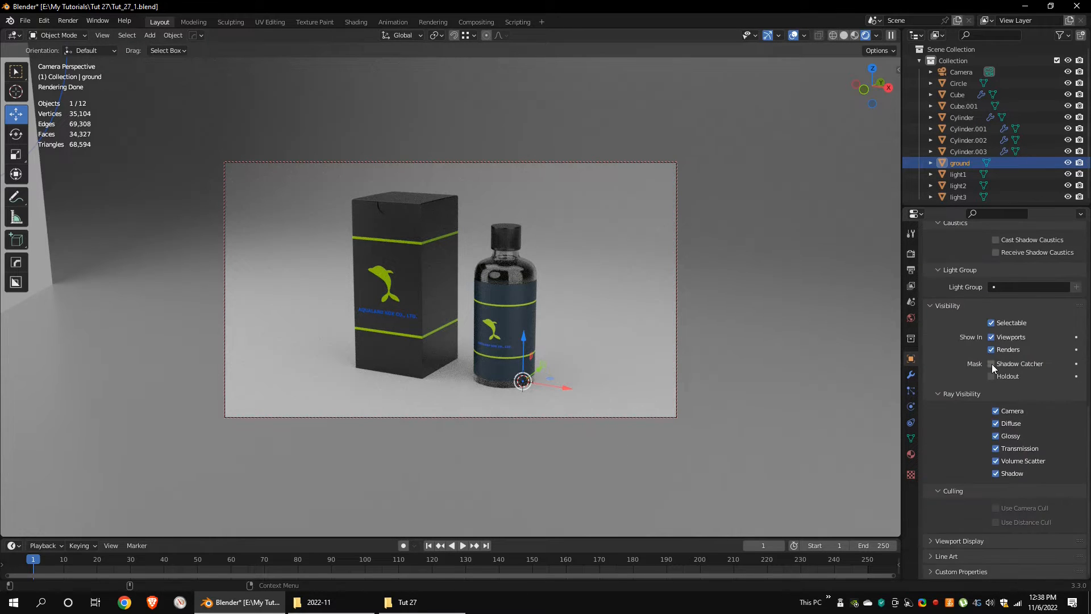
{"action": "left_click", "coordinate": [991, 363]}
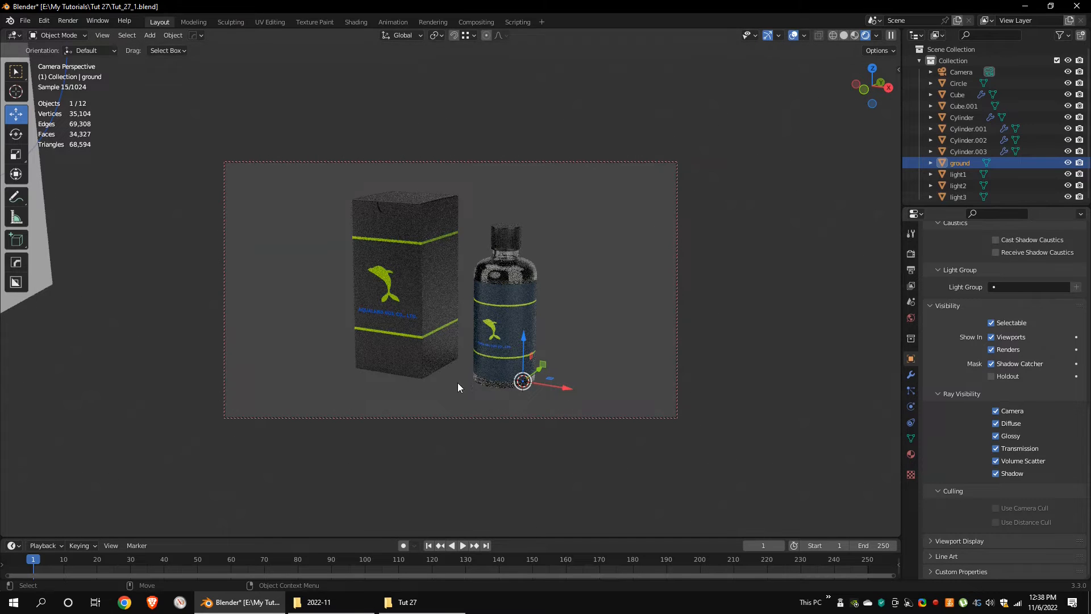
Enable the Shadow Catcher mask for light1 and light3, and select the ground again.
{"action": "left_click", "coordinate": [957, 175]}
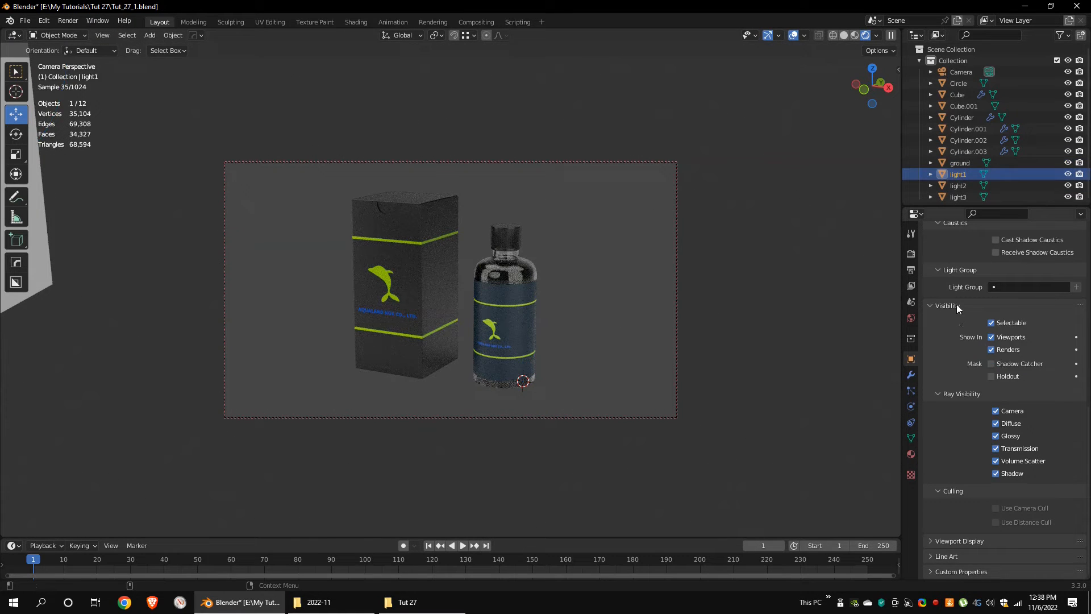
{"action": "left_click", "coordinate": [991, 363]}
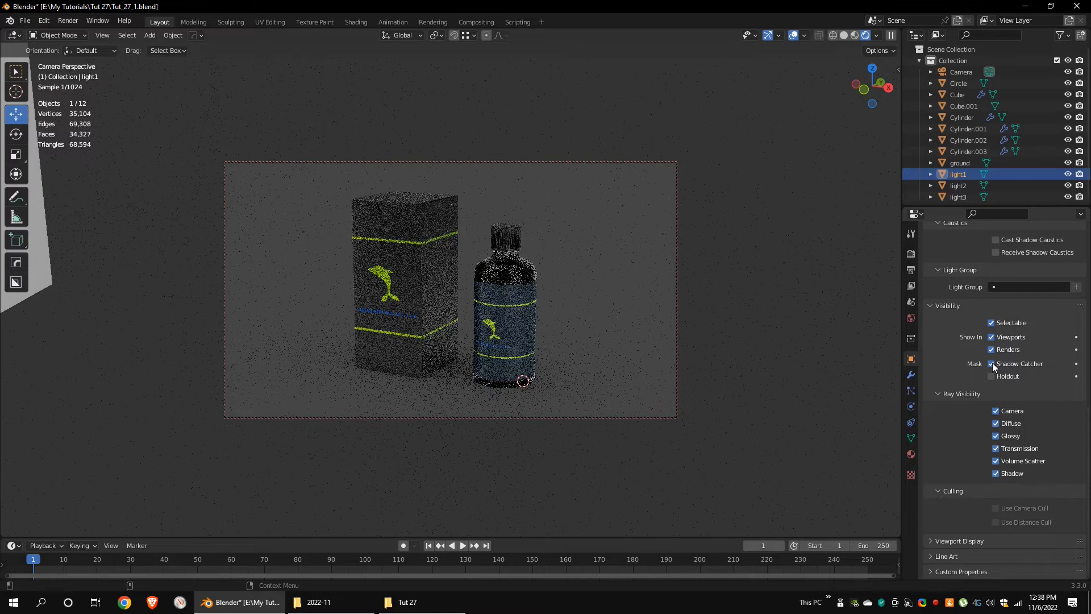
{"action": "left_click", "coordinate": [990, 193]}
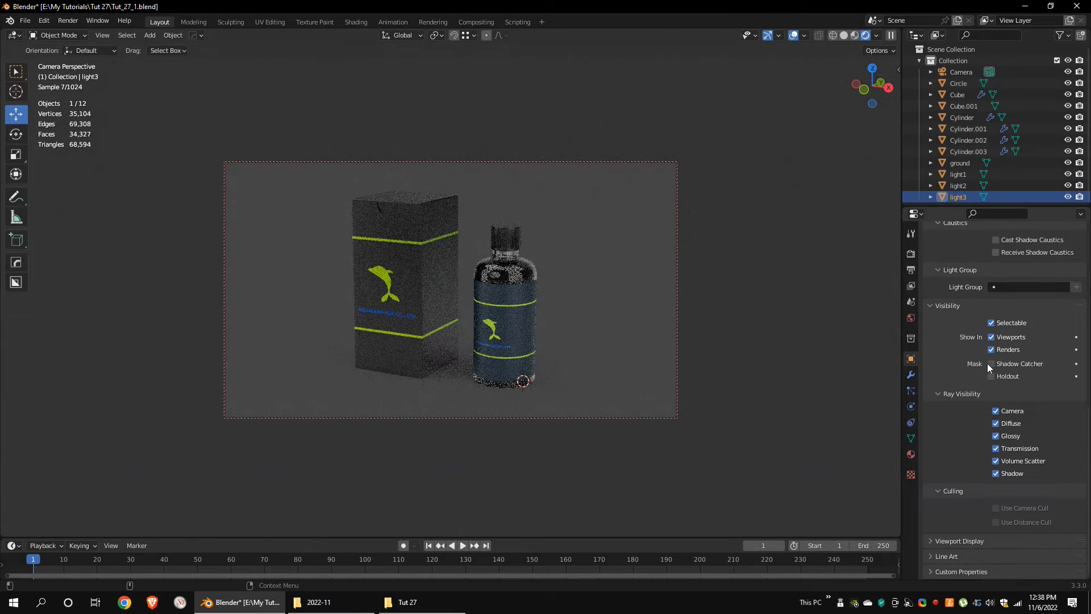
{"action": "left_click", "coordinate": [990, 364]}
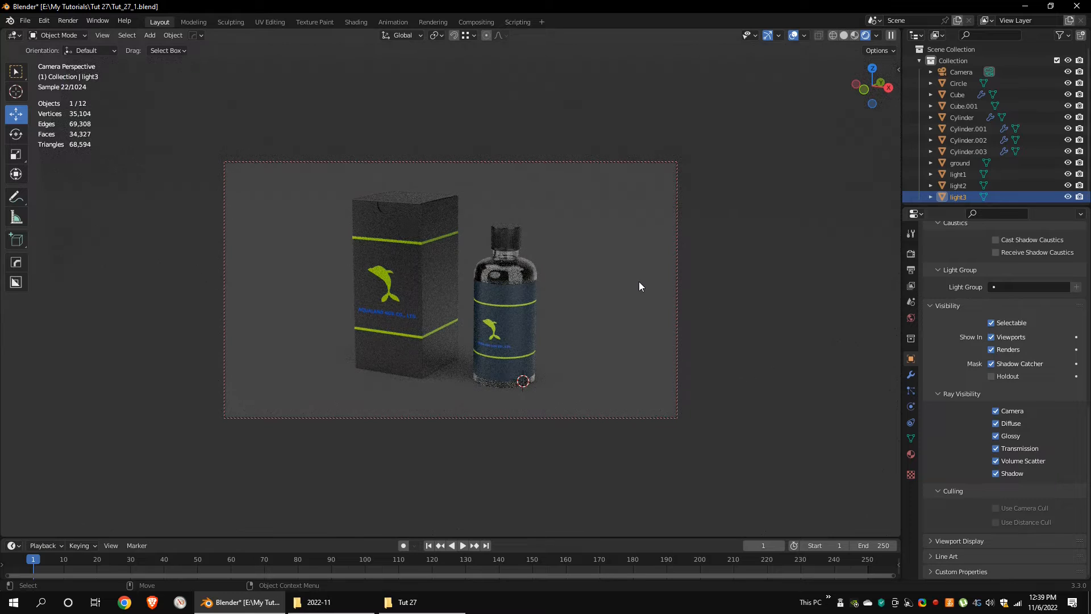
{"action": "left_click", "coordinate": [639, 281]}
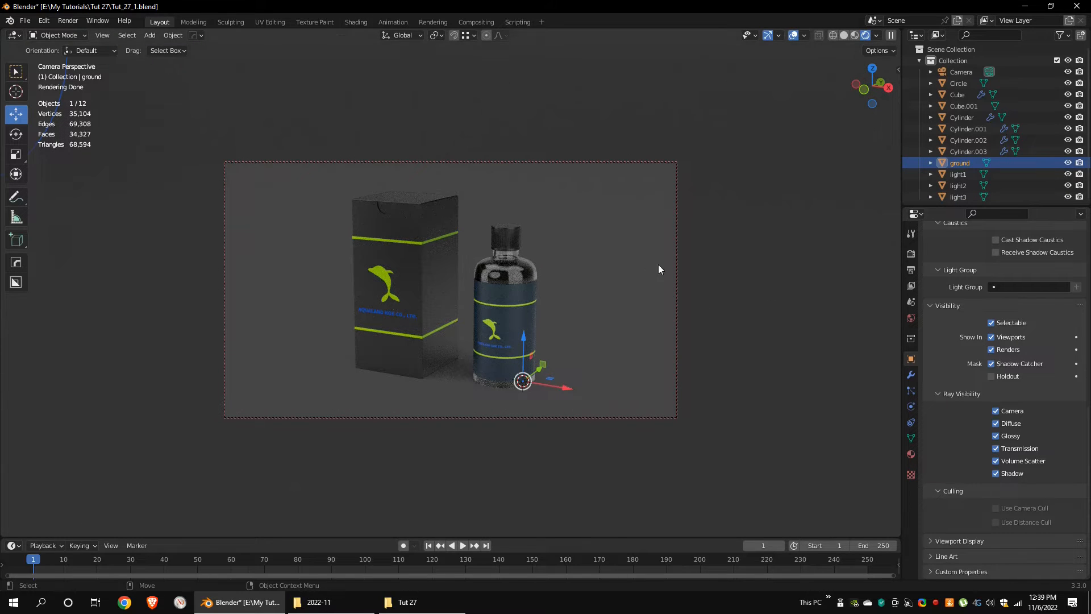
Set the emission strength of light2's lights material to 2.
{"action": "left_click", "coordinate": [960, 187]}
{"action": "left_click", "coordinate": [910, 454]}
{"action": "type", "text": "2"}
{"action": "key", "text": "Return"}
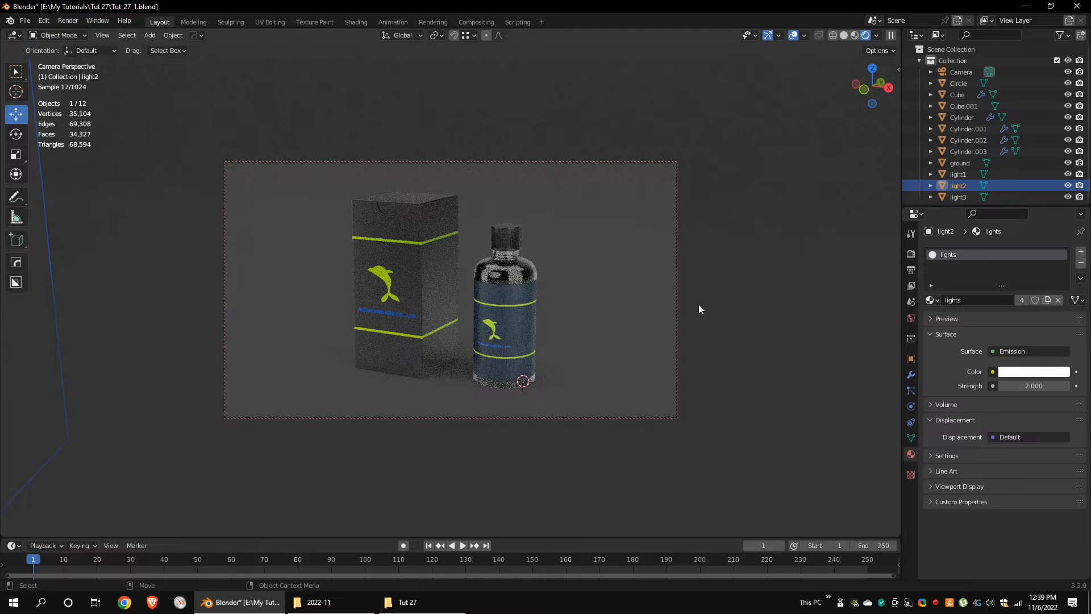
Show the World shader nodes in the Shading workspace and change the Background color to a lighter gray.
{"action": "left_click", "coordinate": [354, 21]}
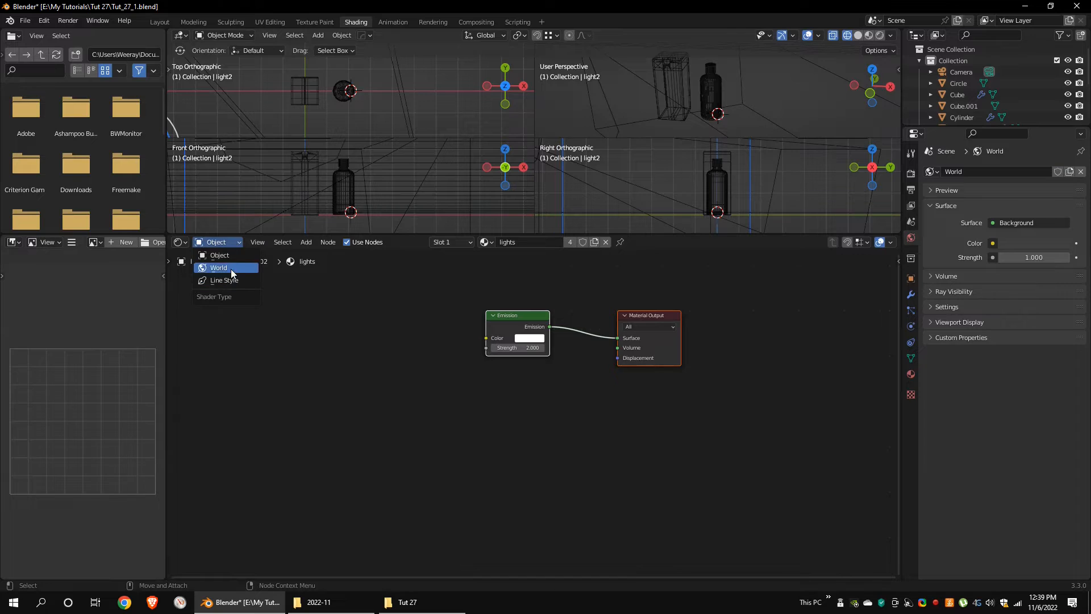
{"action": "left_click", "coordinate": [229, 268]}
{"action": "left_click", "coordinate": [533, 339]}
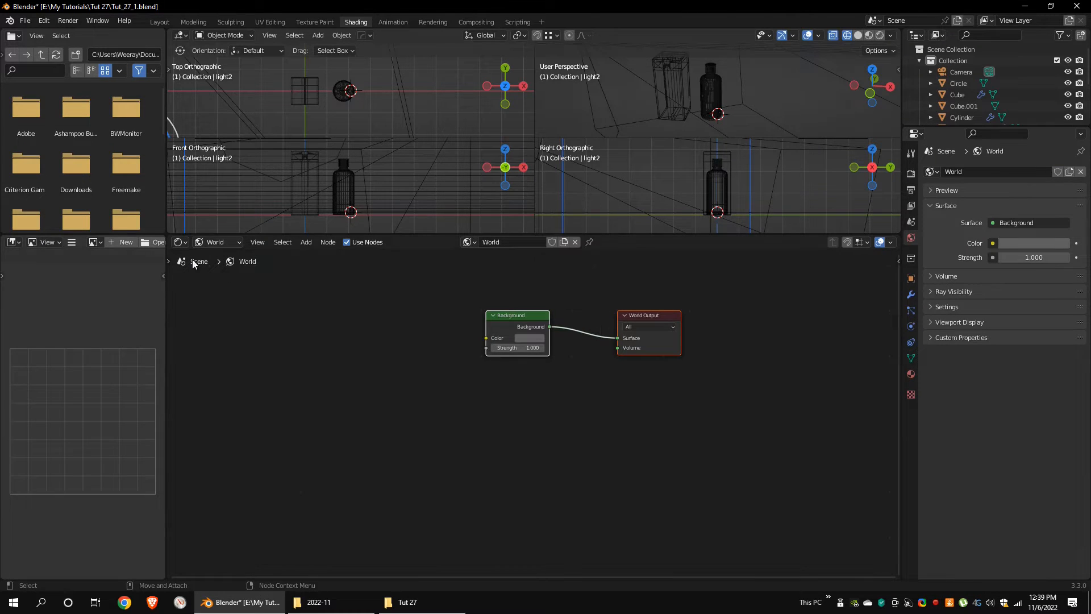
Change the node editor to the Compositor and enable Use Nodes.
{"action": "left_click", "coordinate": [180, 242]}
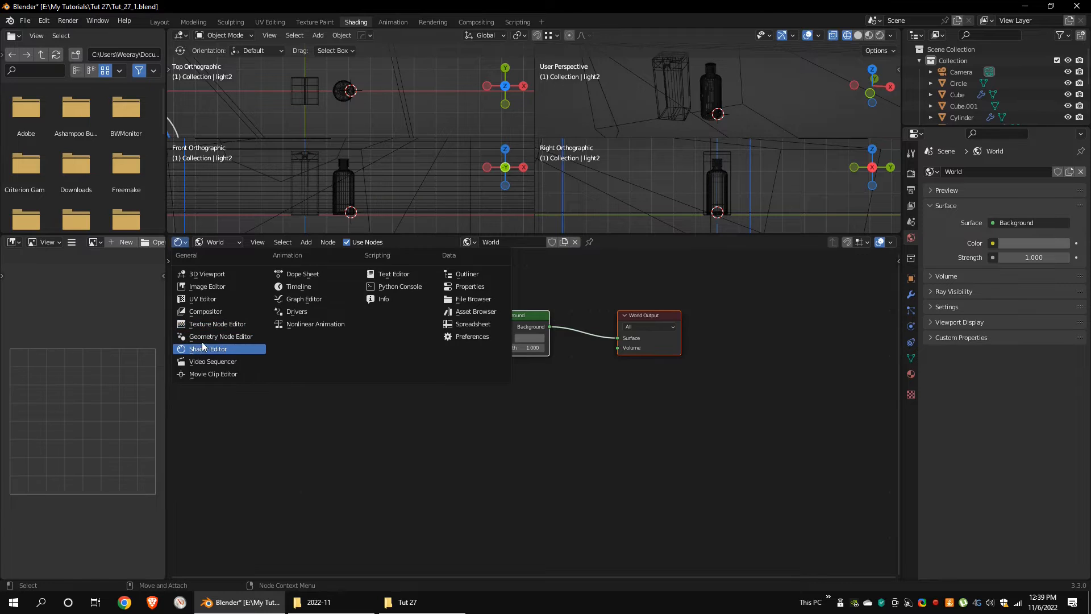
{"action": "left_click", "coordinate": [204, 312]}
{"action": "left_click", "coordinate": [303, 244]}
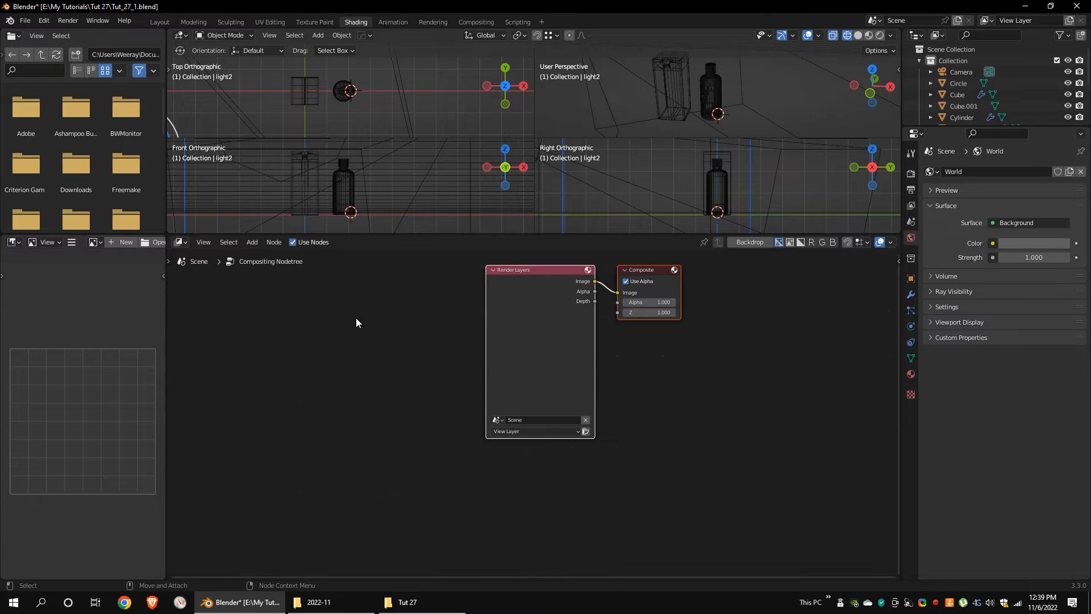
Insert a Mix node between Render Layers and Composite, wiring Alpha to Fac and the rendered Image to the second Image input.
{"action": "key", "text": "q"}
{"action": "mouse_move", "coordinate": [492, 366]}
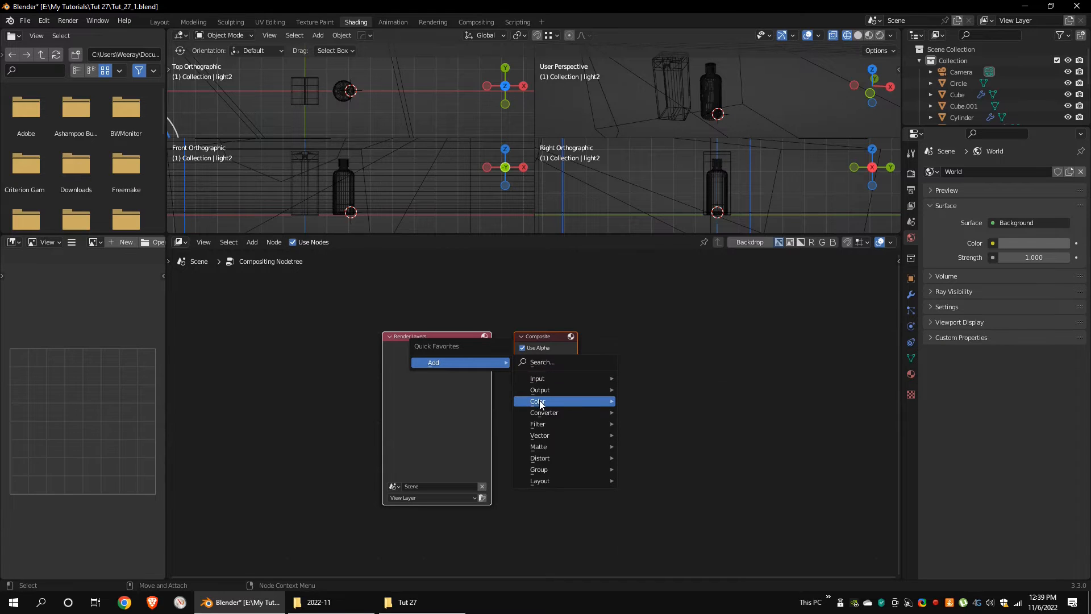
{"action": "mouse_move", "coordinate": [540, 400]}
{"action": "left_click", "coordinate": [659, 502]}
{"action": "left_click", "coordinate": [526, 331]}
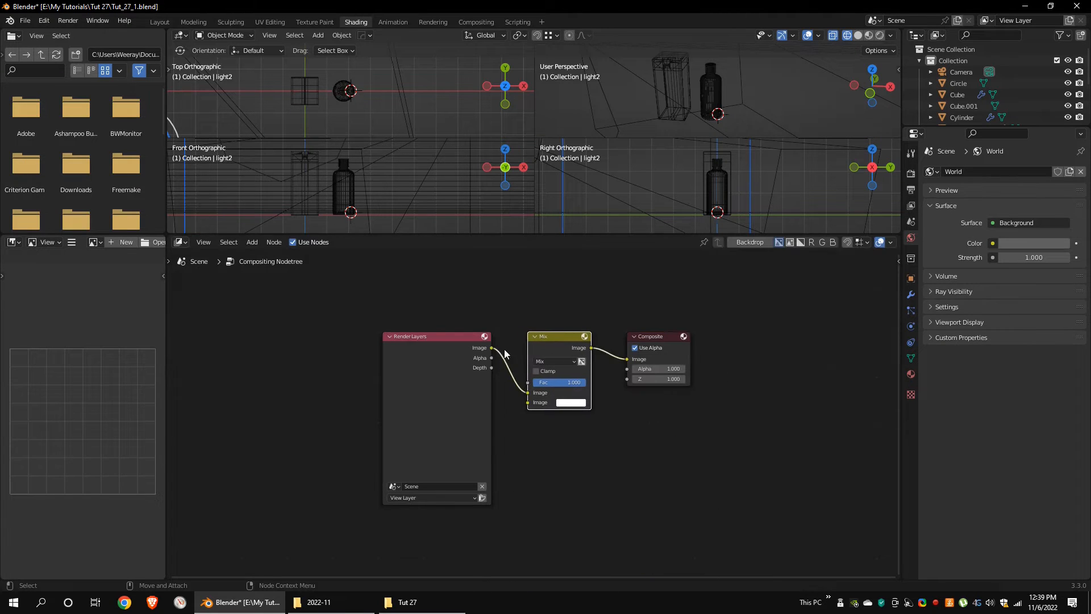
{"action": "left_click_drag", "start_coordinate": [493, 358], "coordinate": [528, 403]}
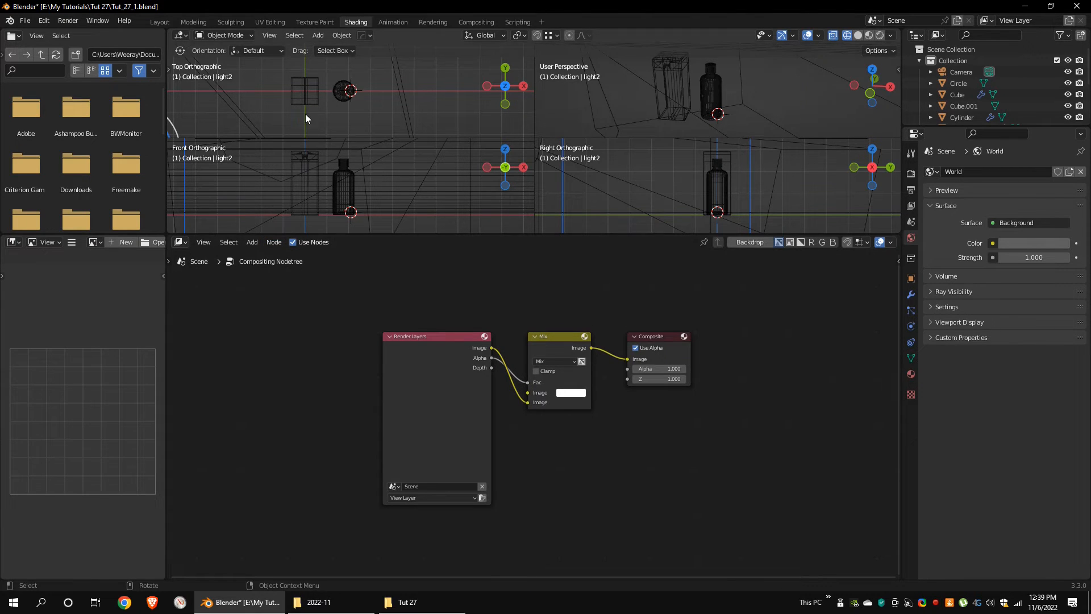
Back in the Layout workspace, set all light path Max Bounces values, from Total to Transparent, to 32.
{"action": "left_click", "coordinate": [159, 21]}
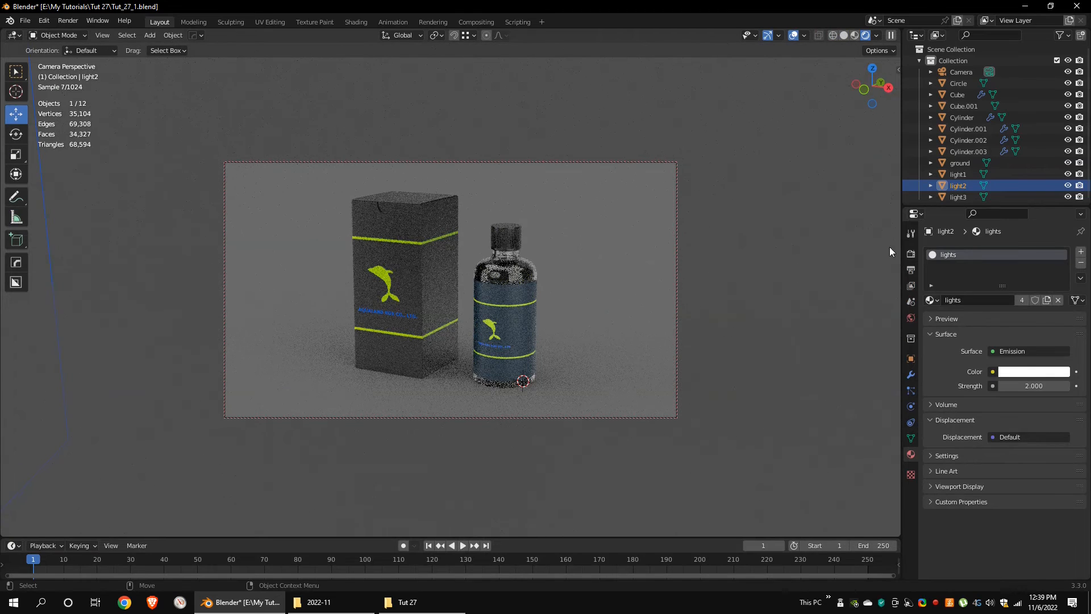
{"action": "left_click", "coordinate": [911, 254]}
{"action": "scroll", "coordinate": [953, 424], "scroll_direction": "down", "scroll_amount": 3}
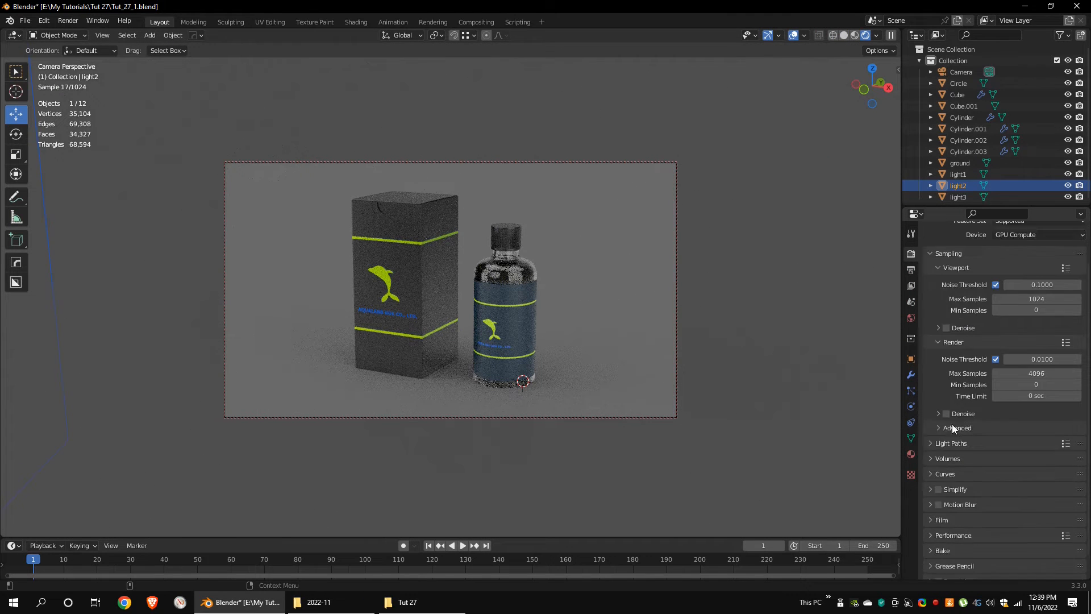
{"action": "left_click", "coordinate": [941, 413]}
{"action": "scroll", "coordinate": [983, 415], "scroll_direction": "down", "scroll_amount": 1}
{"action": "left_click_drag", "start_coordinate": [1030, 423], "coordinate": [1030, 489]}
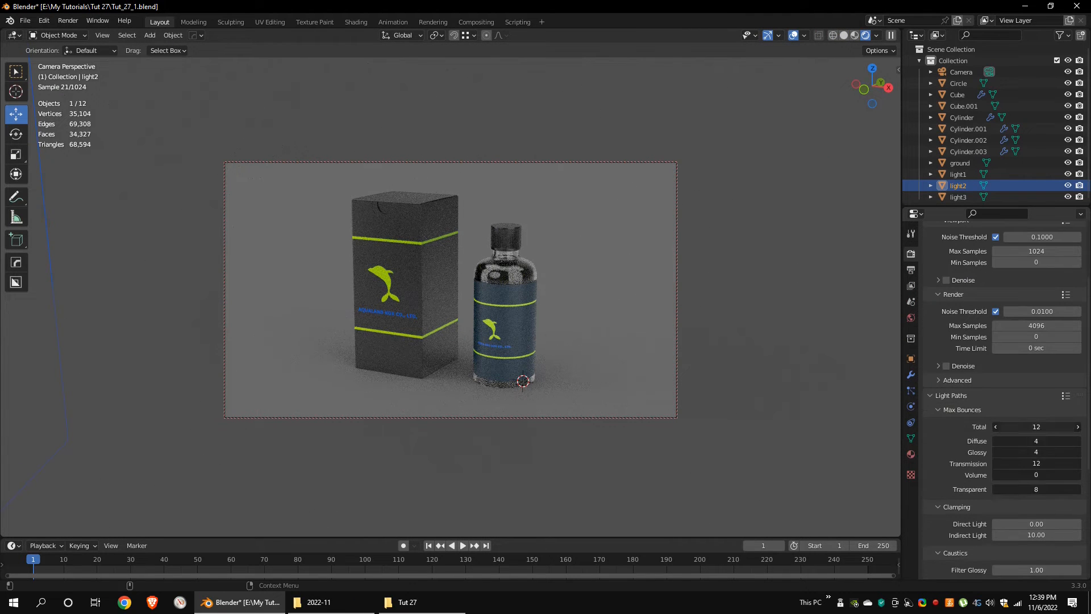
{"action": "type", "text": "32"}
{"action": "key", "text": "Return"}
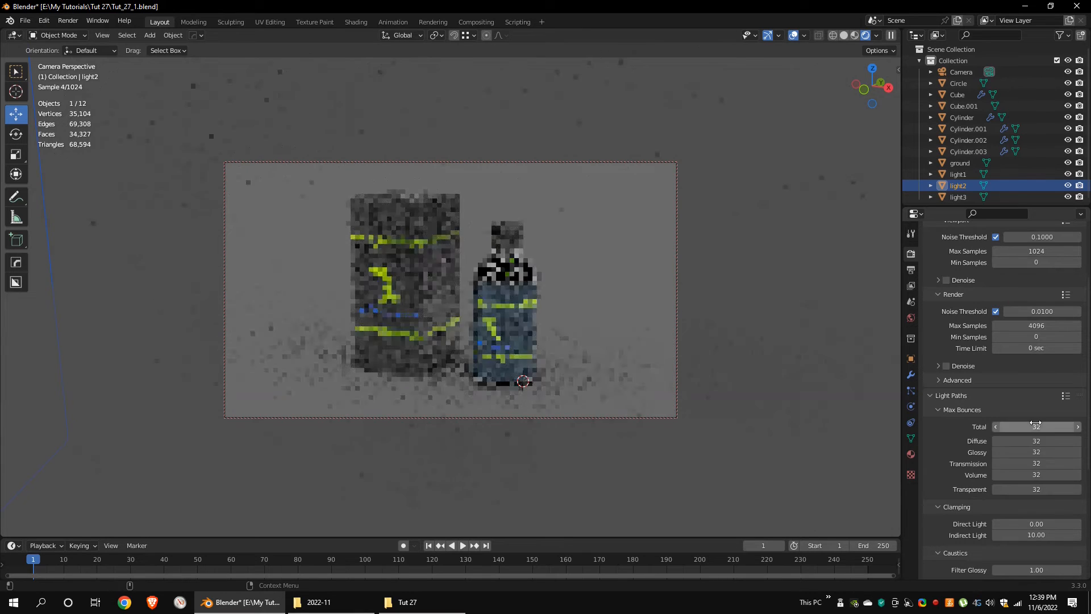
Enable Transparent and Transparent Glass in the render's Film settings.
{"action": "scroll", "coordinate": [946, 465], "scroll_direction": "down", "scroll_amount": 6}
{"action": "left_click", "coordinate": [939, 496]}
{"action": "scroll", "coordinate": [991, 475], "scroll_direction": "down", "scroll_amount": 5}
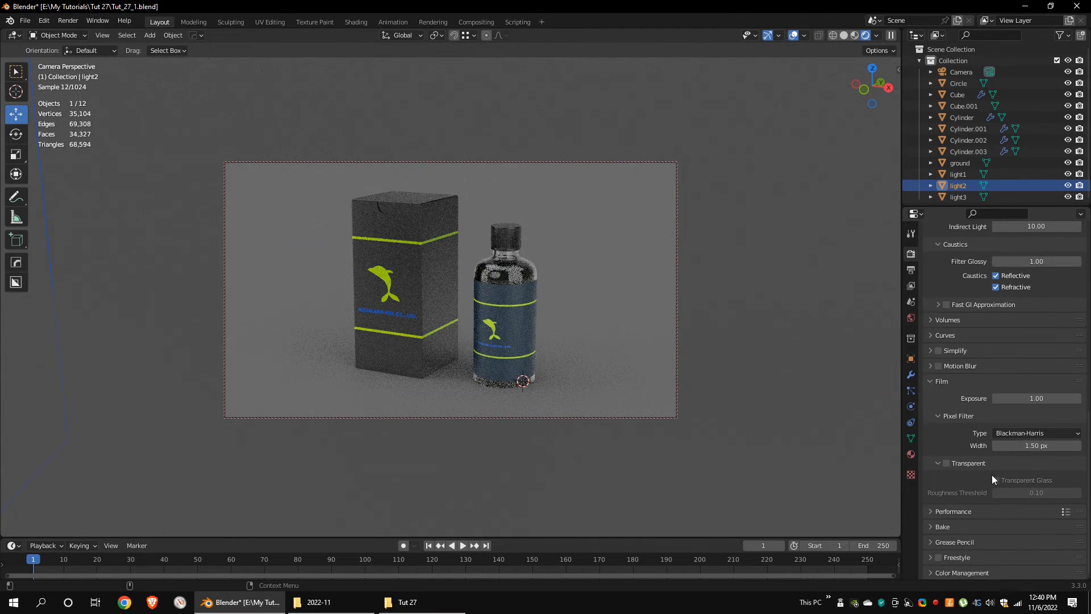
{"action": "left_click", "coordinate": [946, 463]}
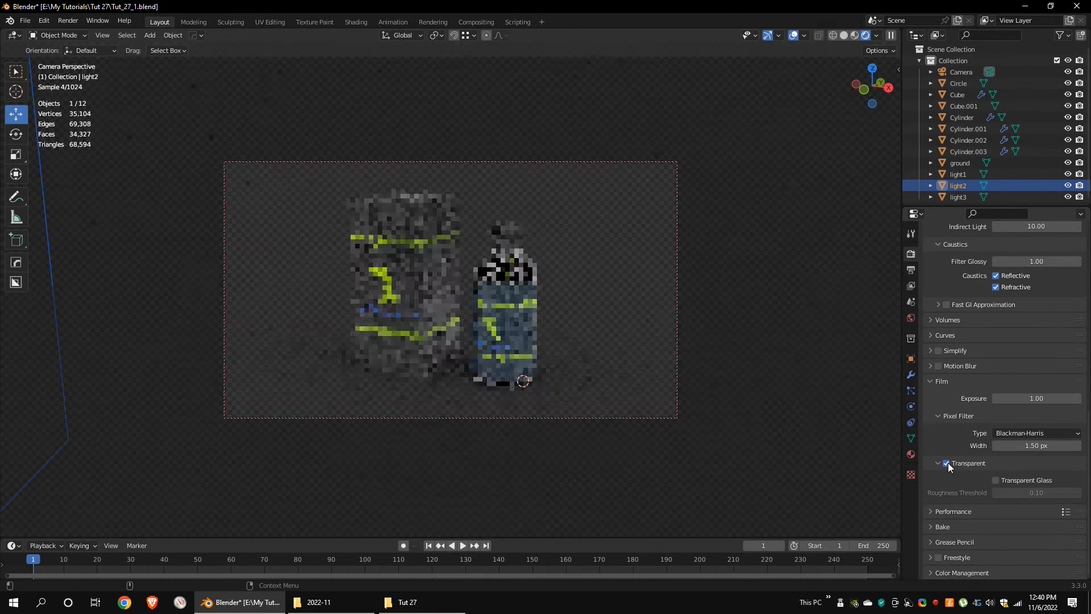
{"action": "left_click", "coordinate": [995, 480]}
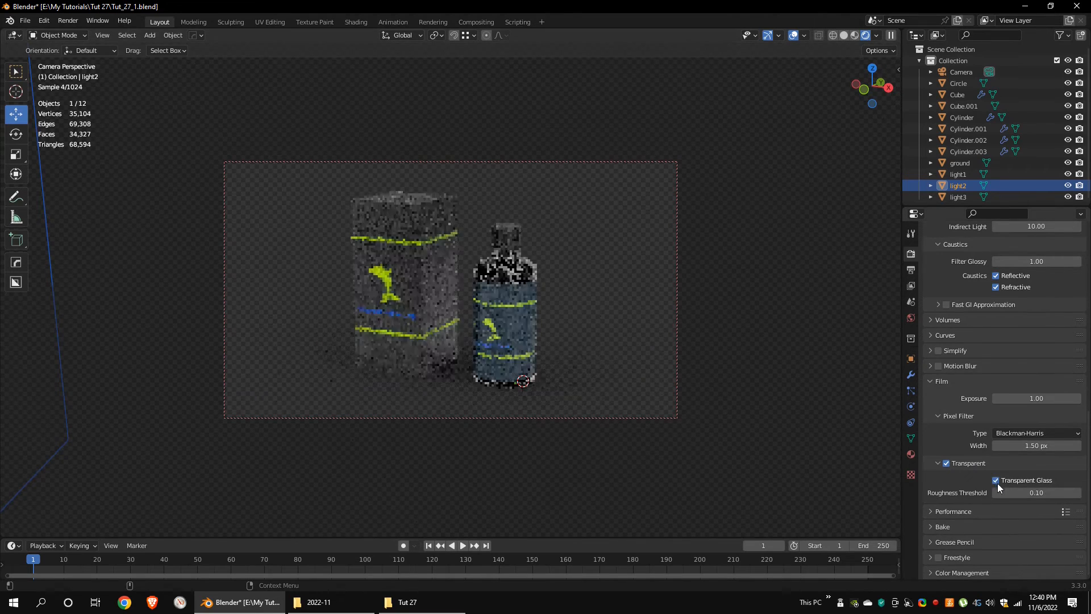
Set the render tile size in the Performance memory settings to 512.
{"action": "left_click", "coordinate": [960, 512]}
{"action": "scroll", "coordinate": [972, 515], "scroll_direction": "down", "scroll_amount": 8}
{"action": "scroll", "coordinate": [1001, 512], "scroll_direction": "down", "scroll_amount": 3}
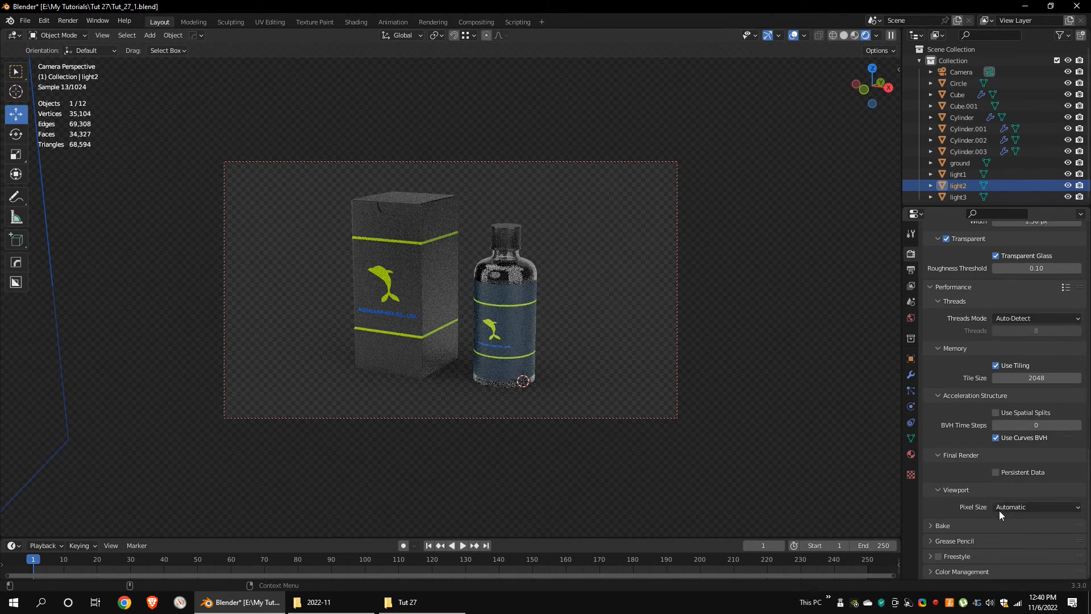
{"action": "left_click", "coordinate": [1026, 378]}
{"action": "type", "text": "5"}
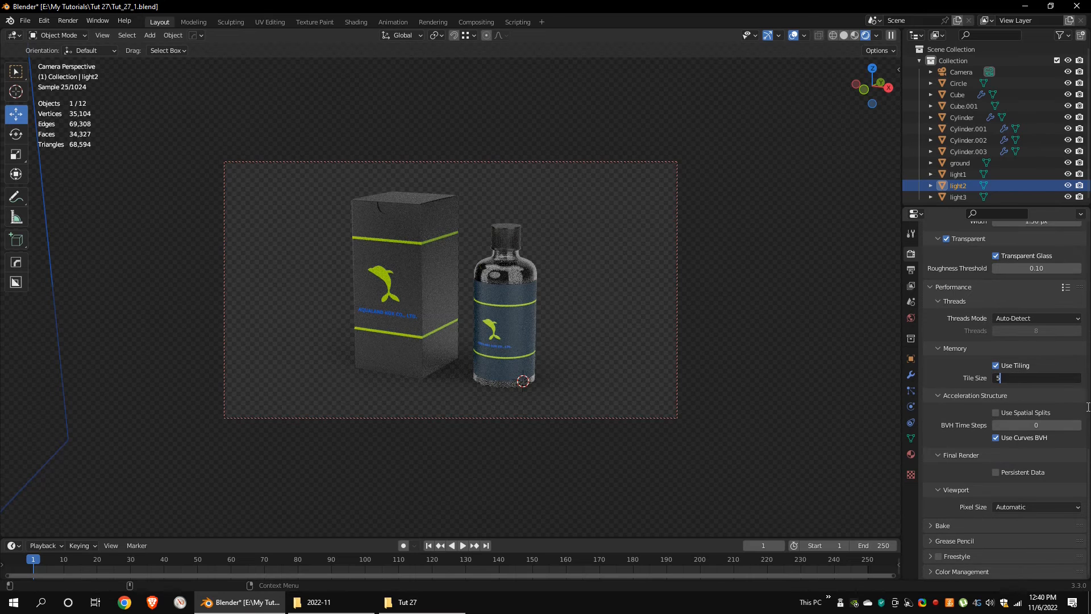
{"action": "type", "text": "12"}
{"action": "key", "text": "Return"}
Set the color management View Transform to Standard.
{"action": "left_click", "coordinate": [962, 571]}
{"action": "scroll", "coordinate": [1006, 553], "scroll_direction": "down", "scroll_amount": 5}
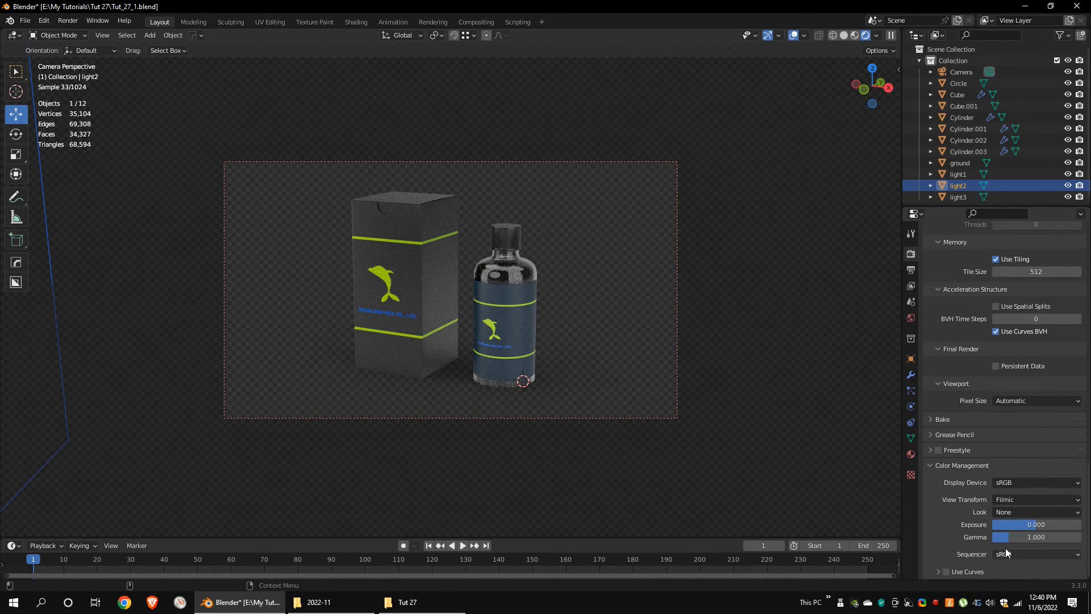
{"action": "left_click", "coordinate": [1021, 499]}
{"action": "left_click", "coordinate": [1021, 513]}
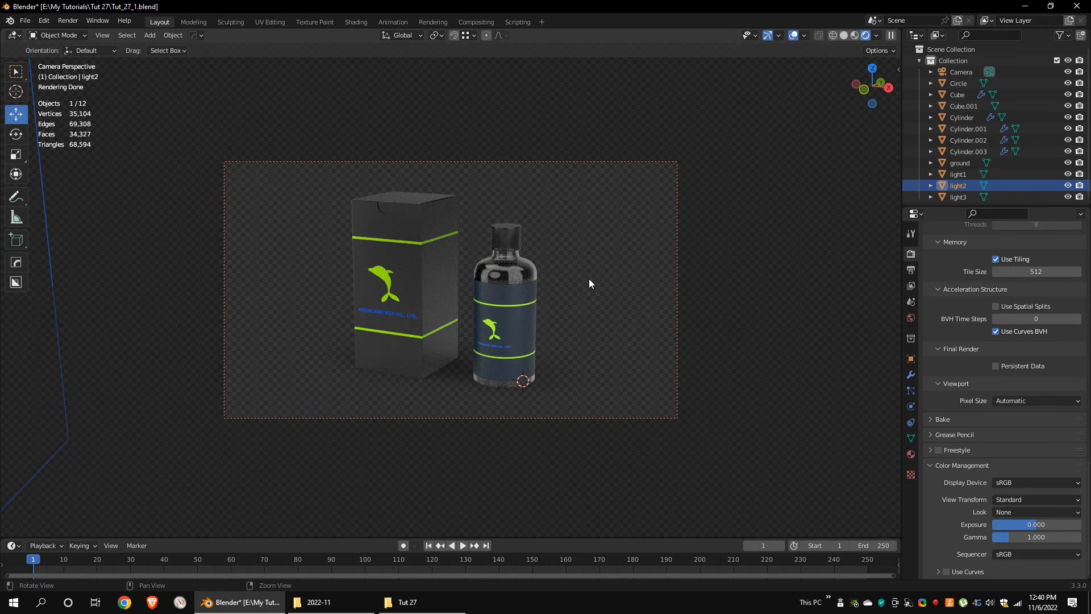
Save the blend file and start rendering the camera image.
{"action": "middle_click_drag", "start_coordinate": [585, 277], "coordinate": [582, 277]}
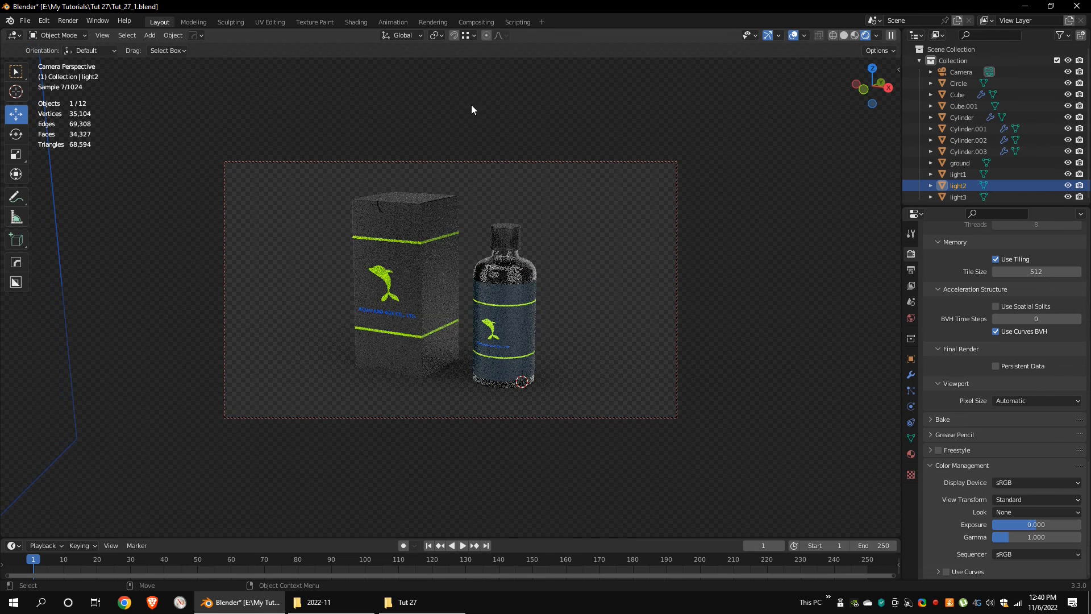
{"action": "key", "text": "ctrl+s"}
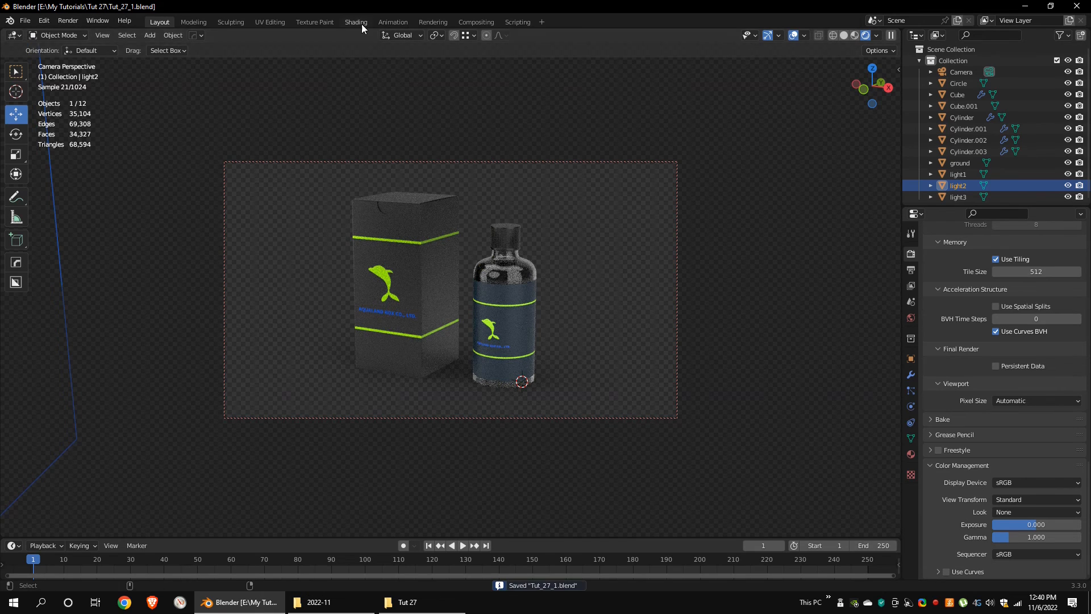
{"action": "key", "text": "F12"}
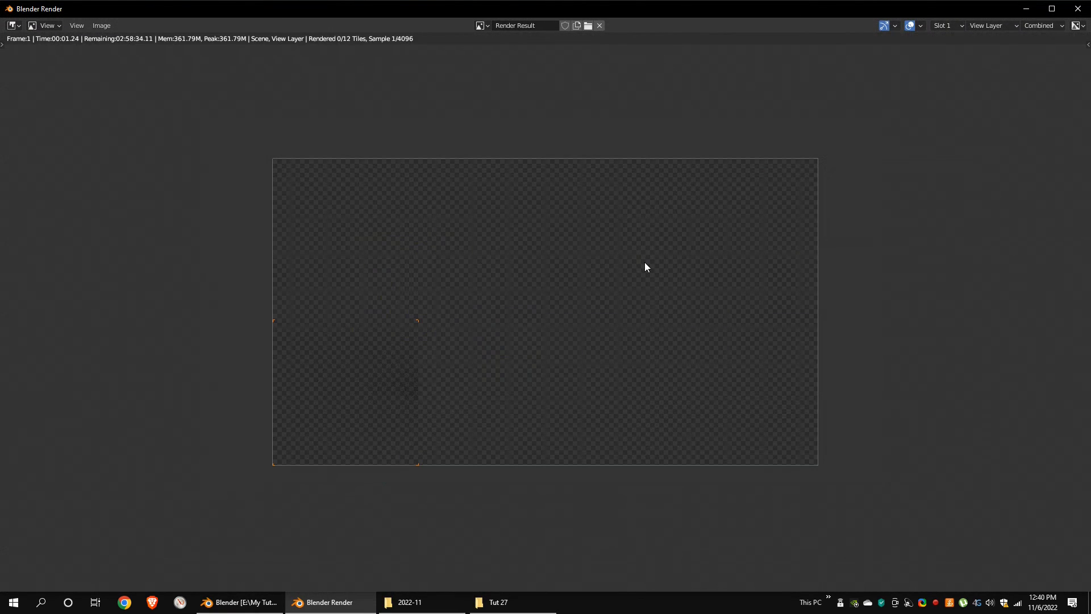